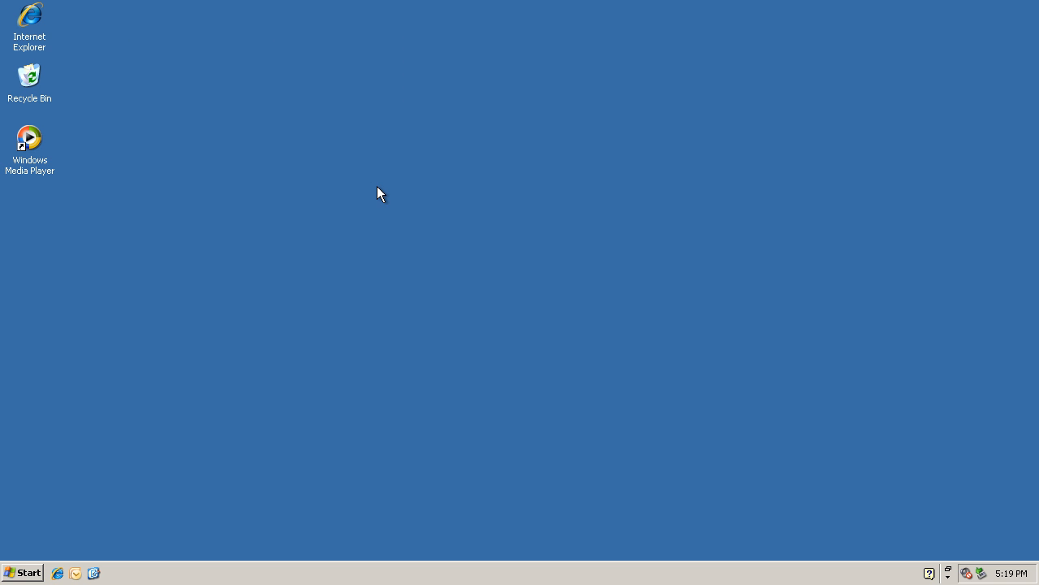
Explore My Computer, view the contents of the mapped Home Folder (H:) drive, and close the window.
{"action": "left_click", "coordinate": [23, 572]}
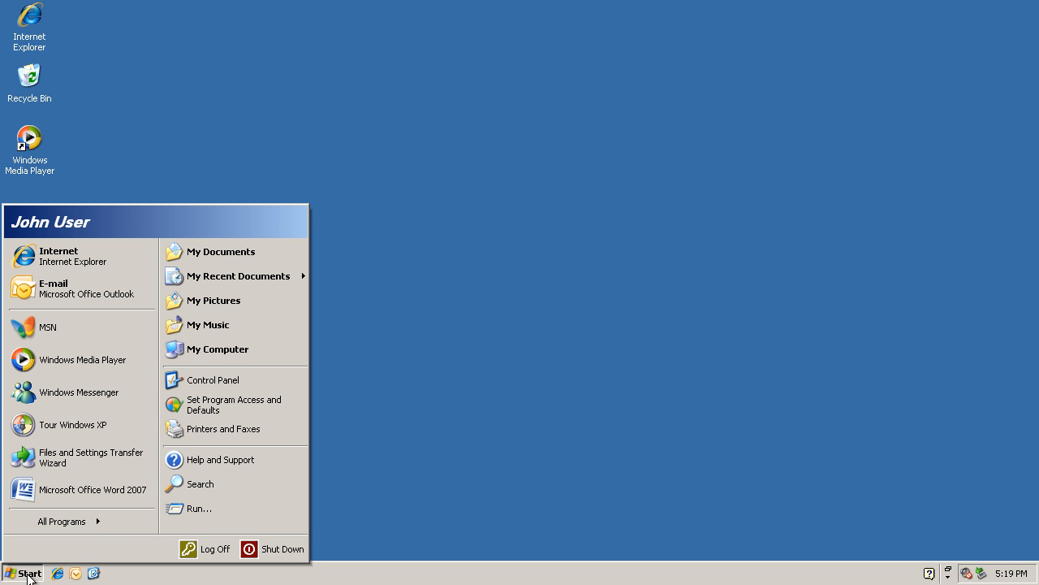
{"action": "right_click", "coordinate": [248, 350]}
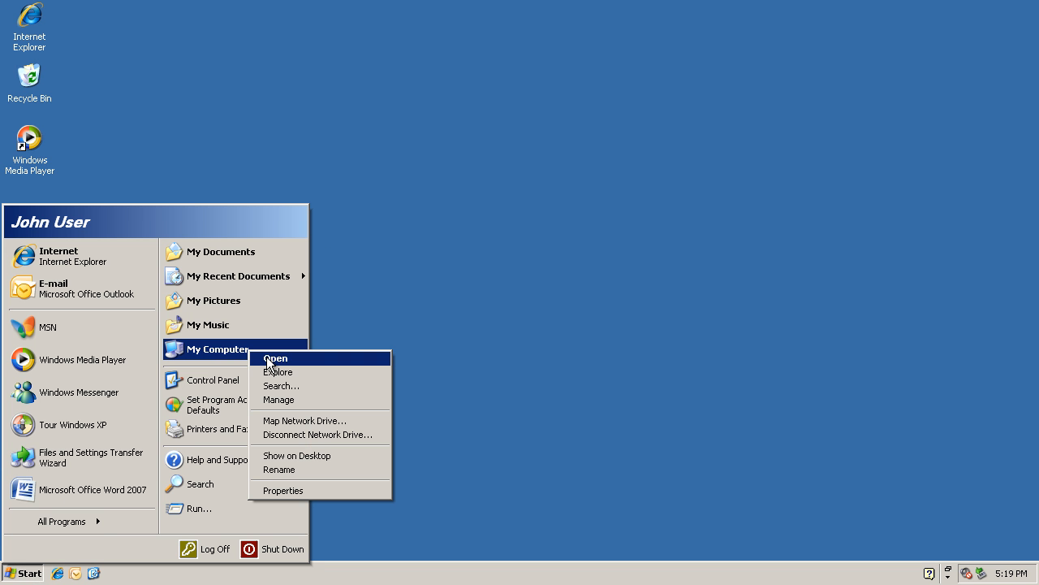
{"action": "left_click", "coordinate": [287, 369]}
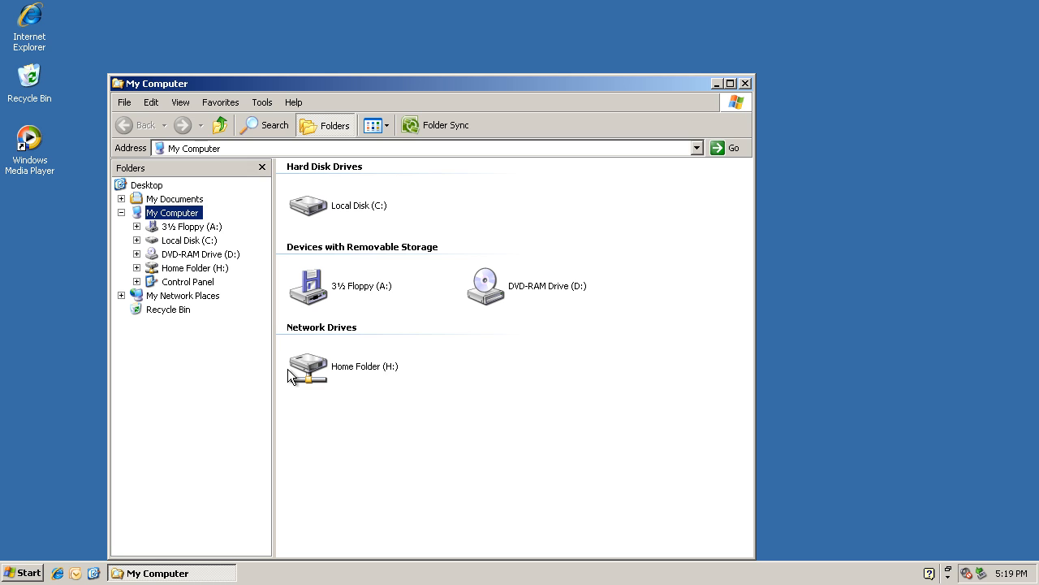
{"action": "double_click", "coordinate": [314, 367]}
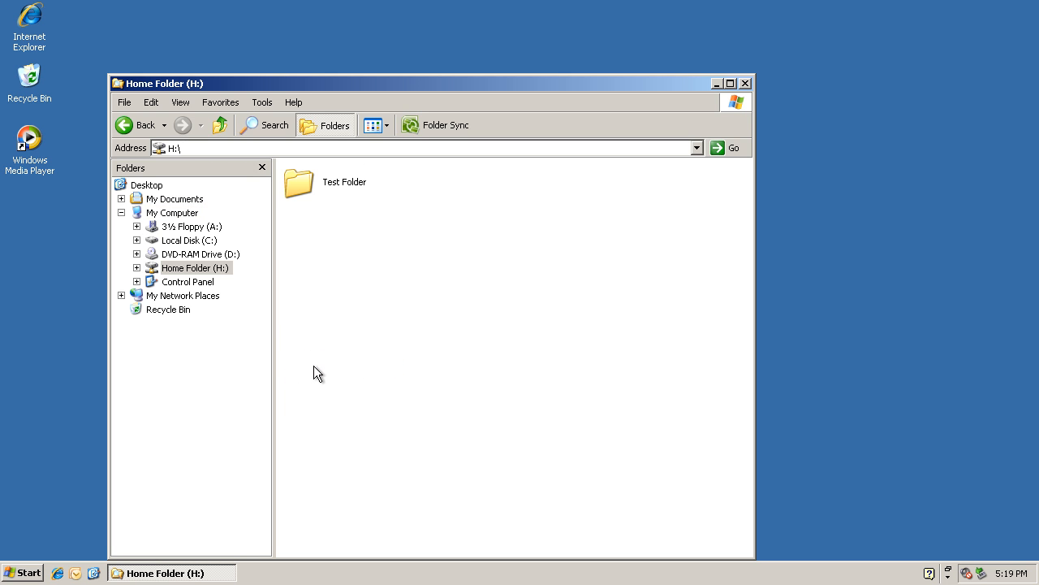
{"action": "left_click", "coordinate": [137, 268]}
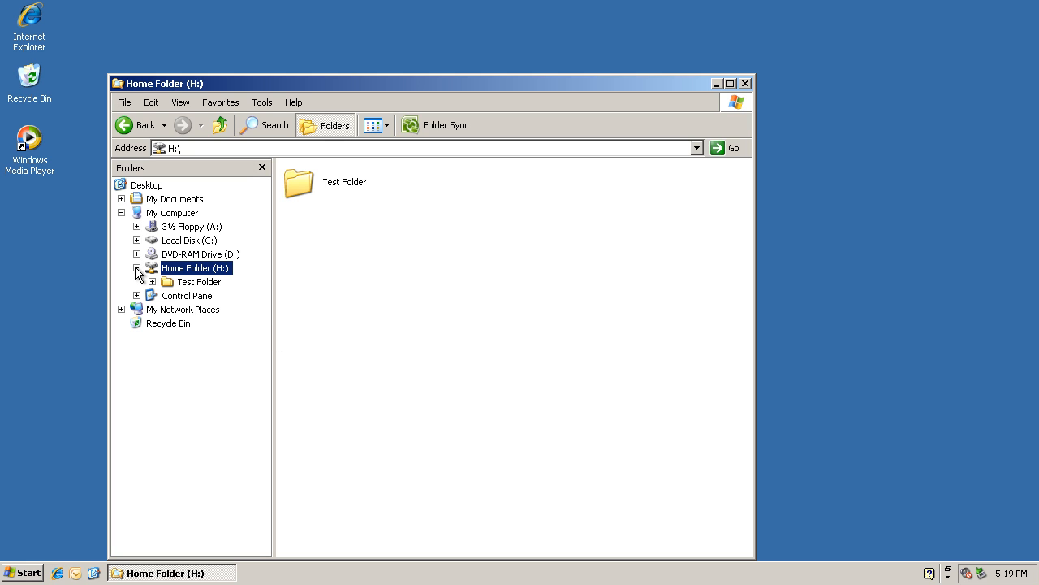
{"action": "left_click", "coordinate": [172, 213]}
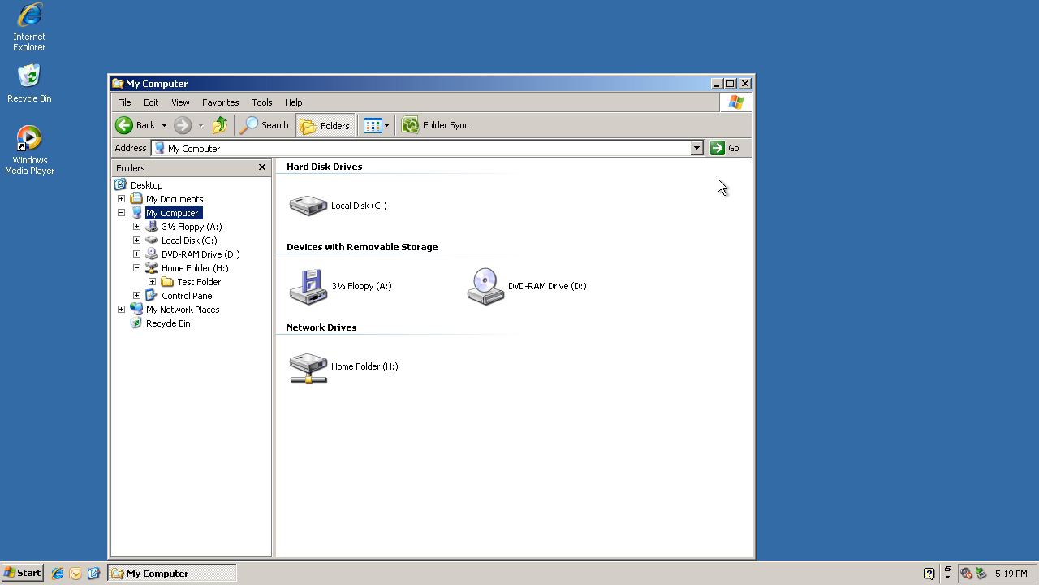
{"action": "left_click", "coordinate": [744, 84]}
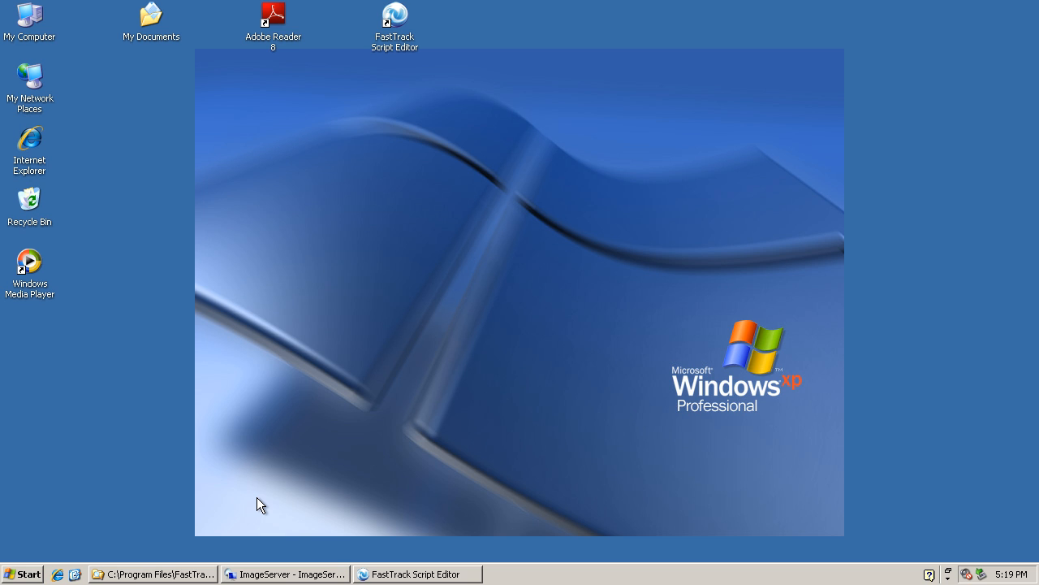
Open the FTLogon.zip archive from C:\Program Files\FastTrack Software\FastTrack Scripting Host.
{"action": "left_click", "coordinate": [185, 575]}
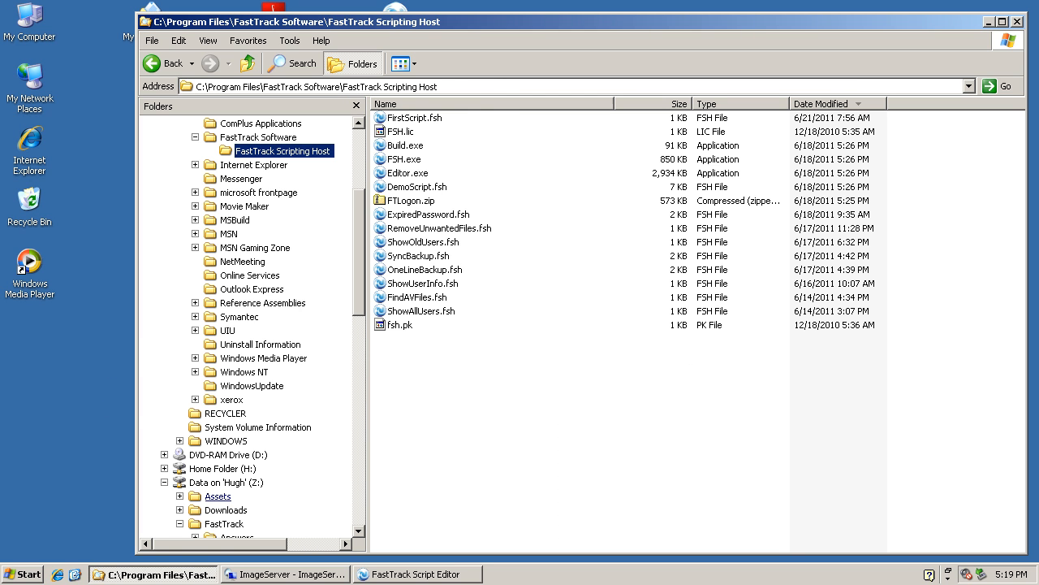
{"action": "left_click", "coordinate": [280, 137]}
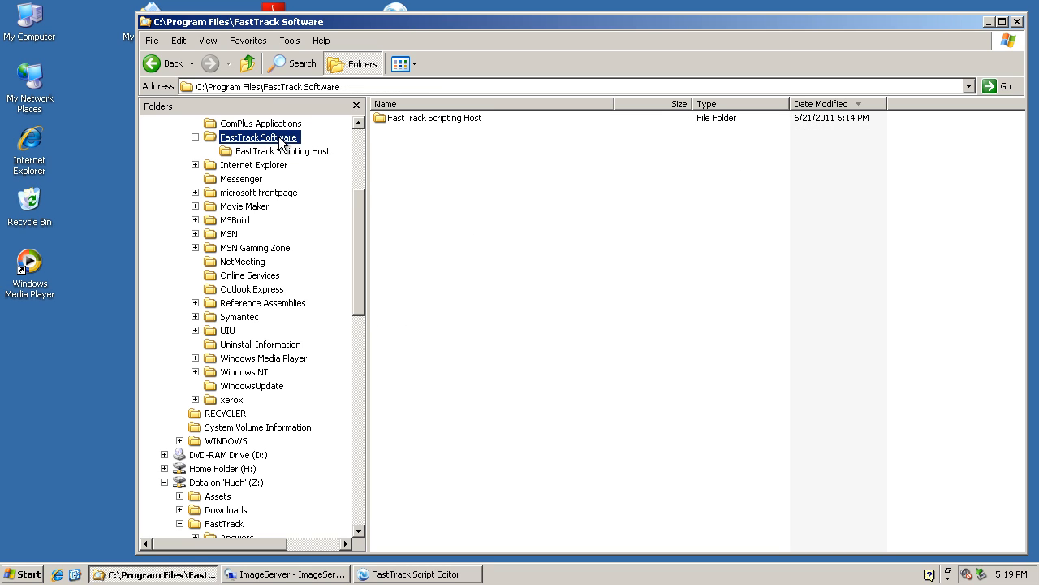
{"action": "left_click", "coordinate": [291, 153]}
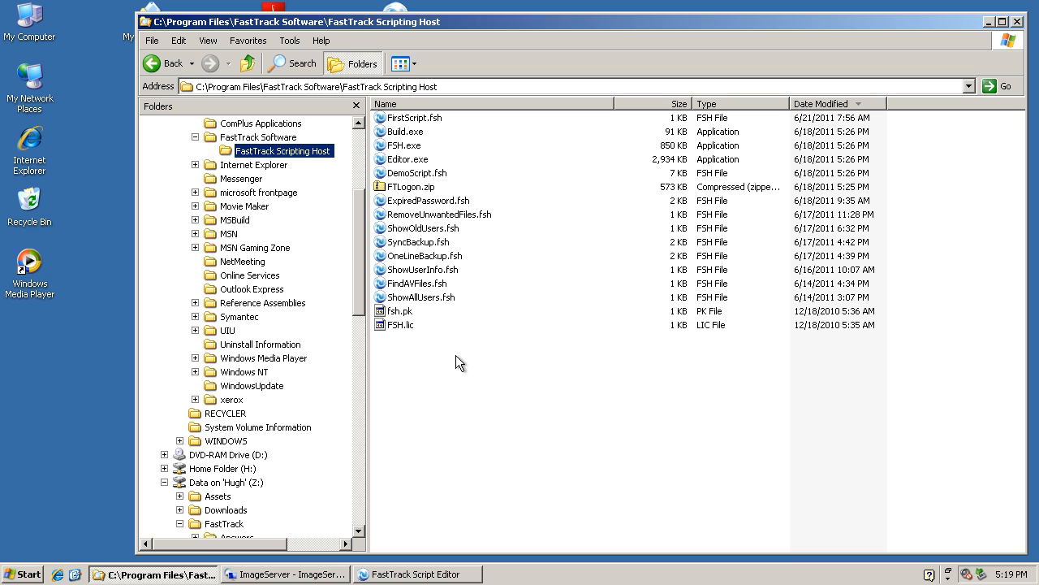
{"action": "left_click", "coordinate": [385, 189]}
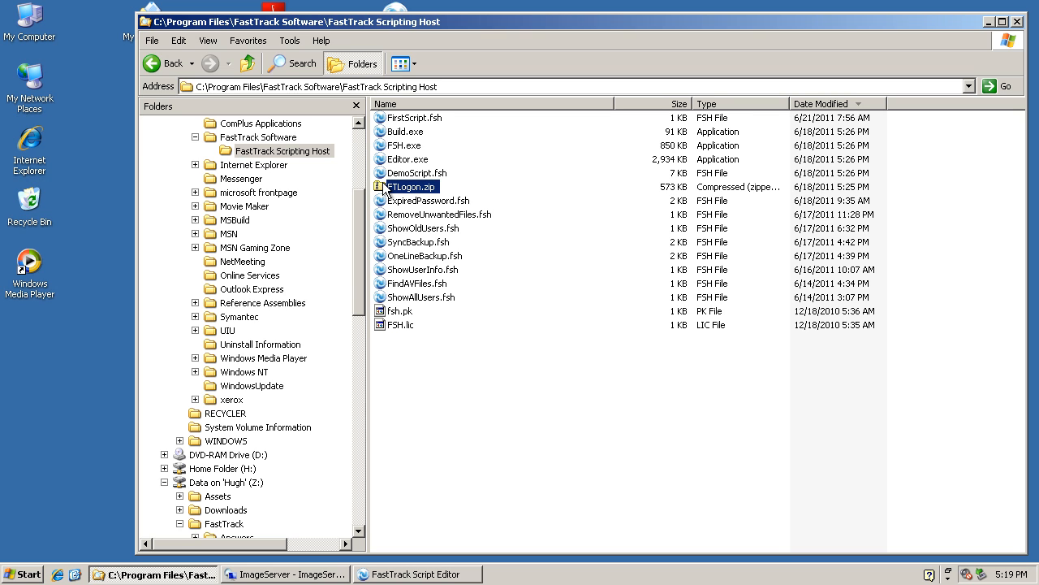
{"action": "double_click", "coordinate": [385, 188]}
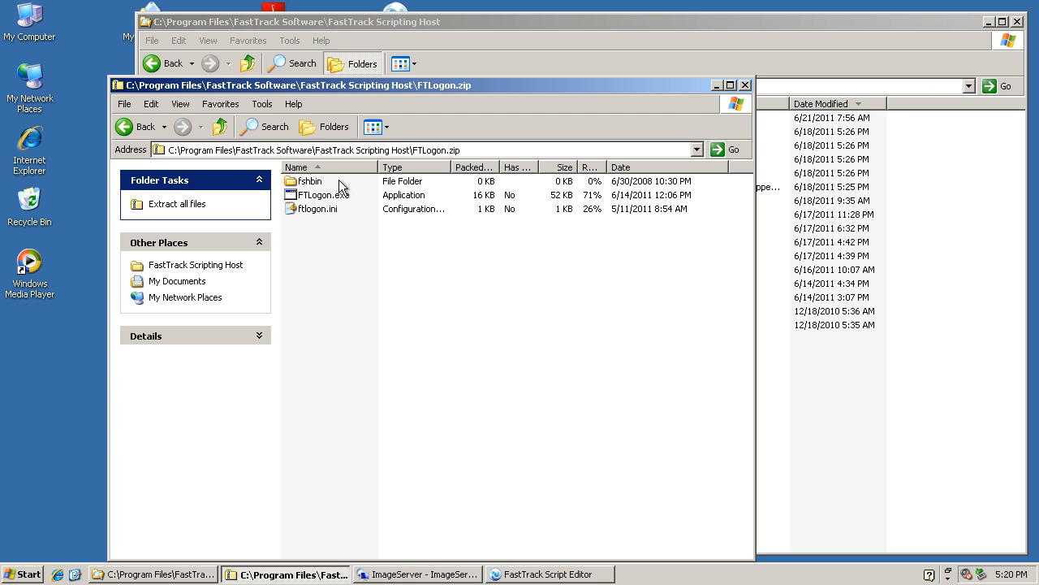
Examine the FTLogon.zip root items and the folders and programs inside its fshbin folder, and close the archive window.
{"action": "left_click", "coordinate": [320, 182]}
{"action": "left_click", "coordinate": [320, 194]}
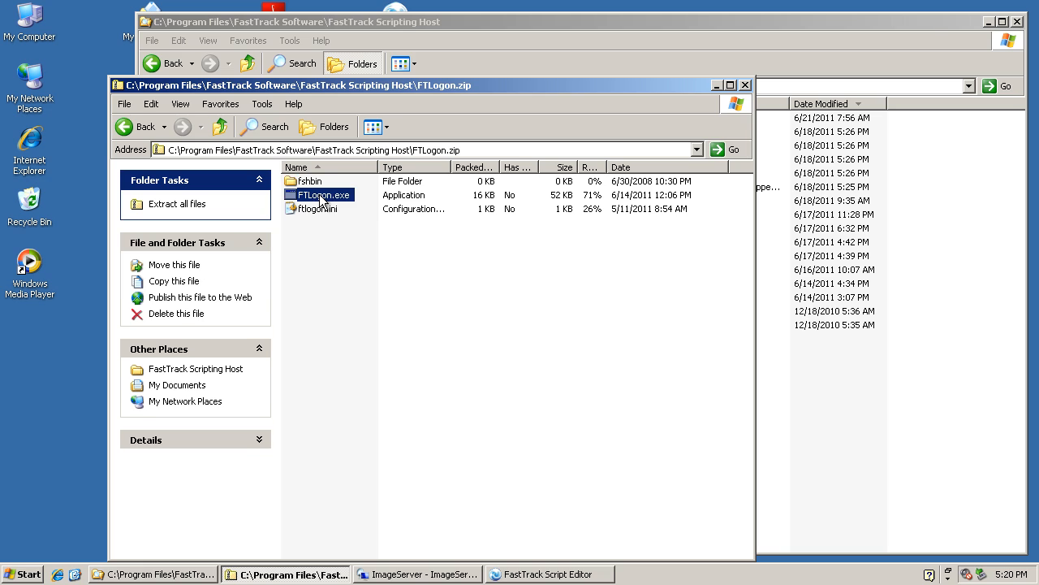
{"action": "left_click", "coordinate": [313, 211]}
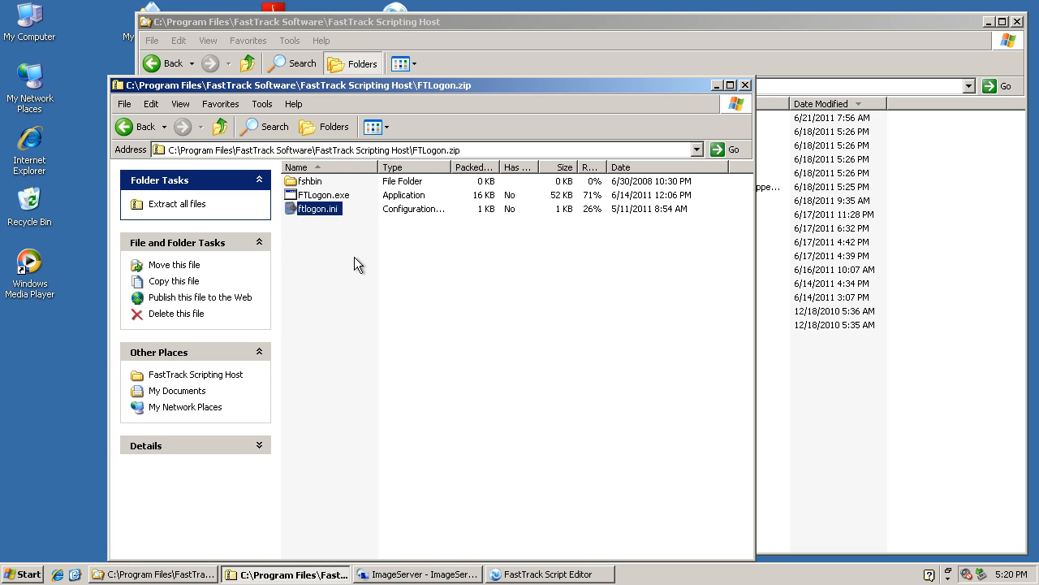
{"action": "double_click", "coordinate": [308, 182]}
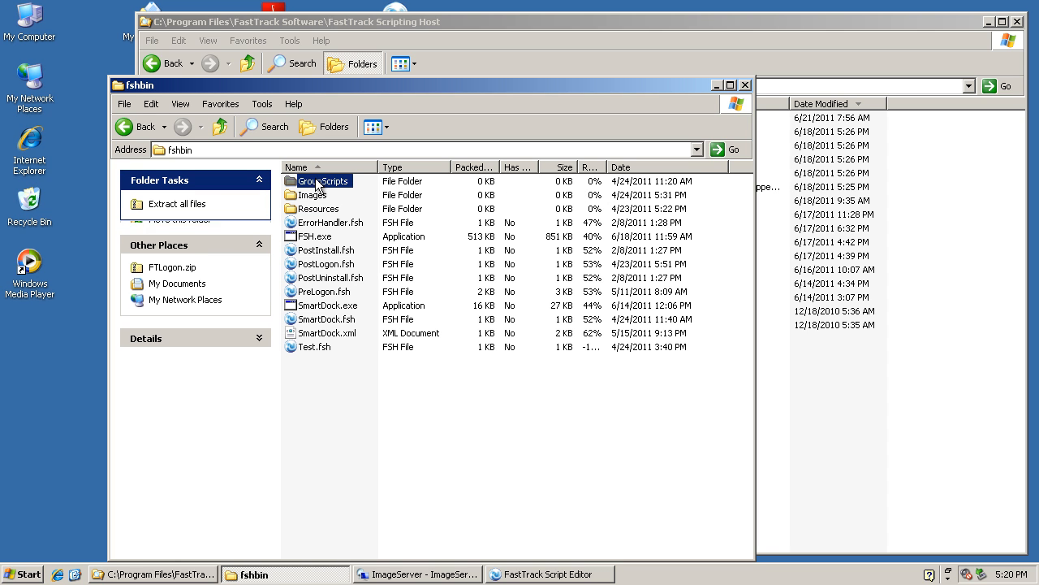
{"action": "left_click", "coordinate": [316, 183]}
{"action": "left_click", "coordinate": [319, 197]}
{"action": "left_click", "coordinate": [325, 212]}
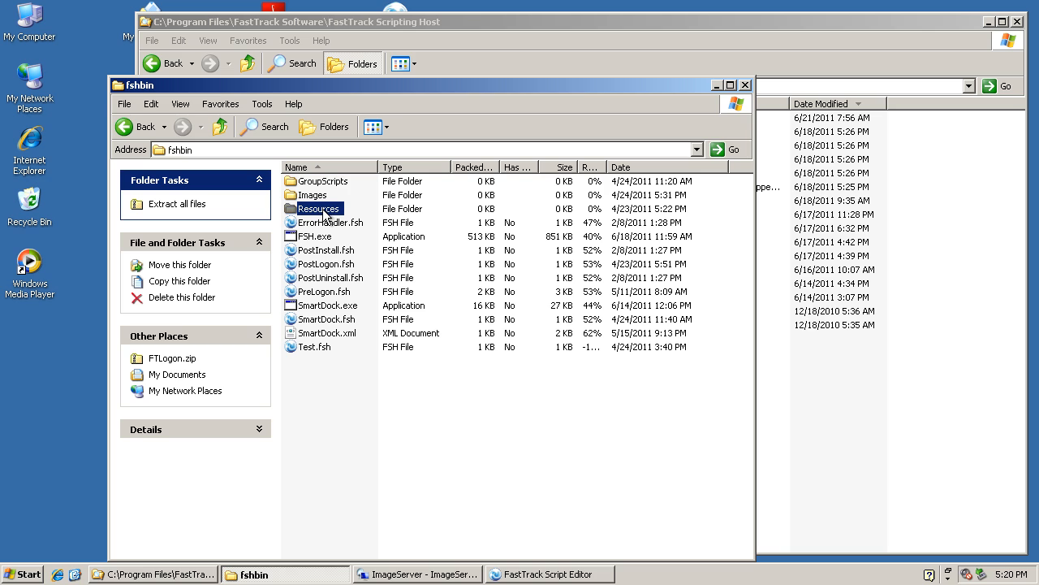
{"action": "left_click", "coordinate": [319, 238]}
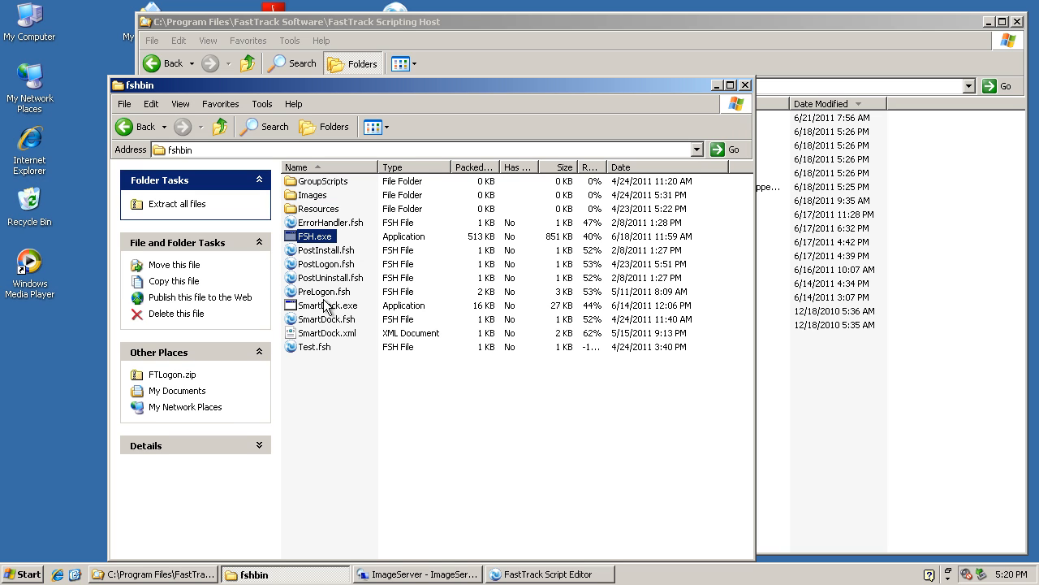
{"action": "left_click", "coordinate": [325, 305]}
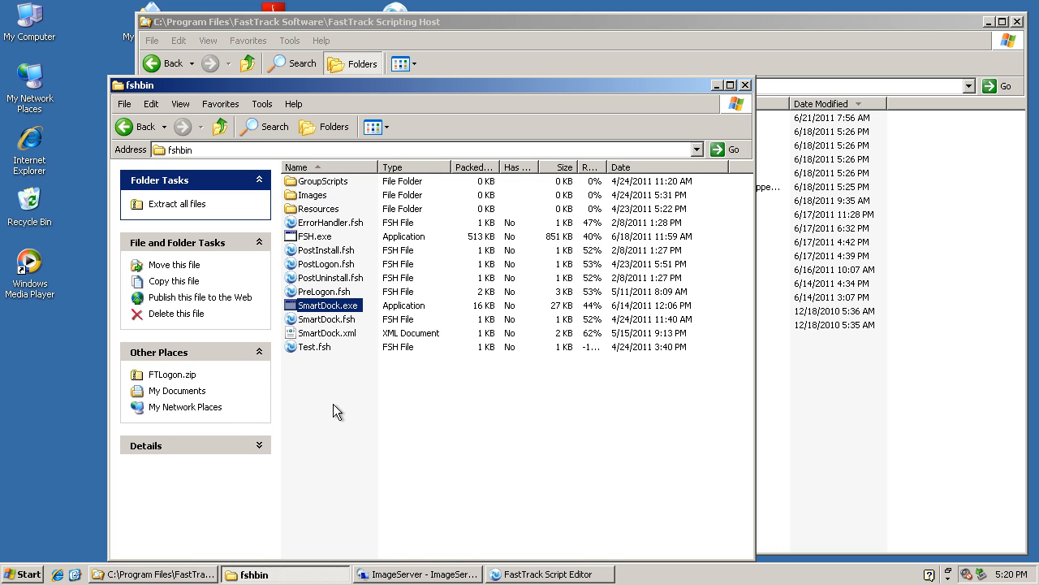
{"action": "left_click", "coordinate": [333, 403]}
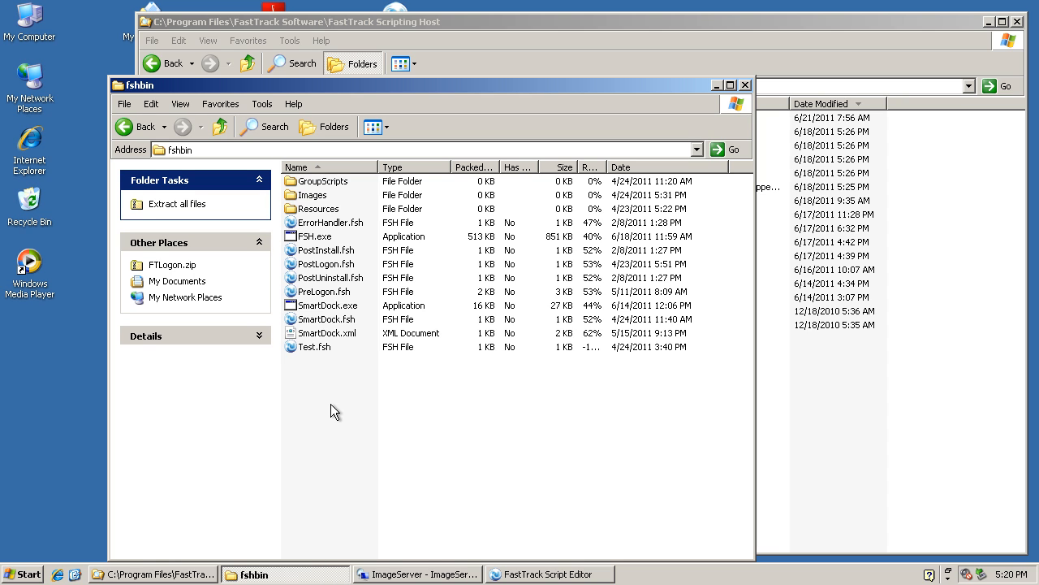
{"action": "left_click", "coordinate": [746, 85]}
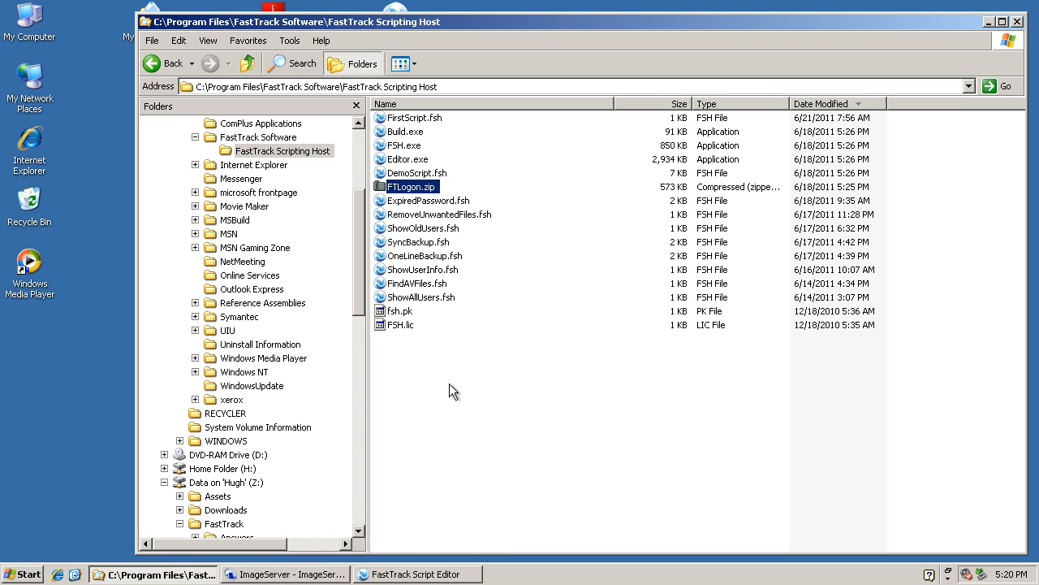
{"action": "right_click", "coordinate": [411, 188]}
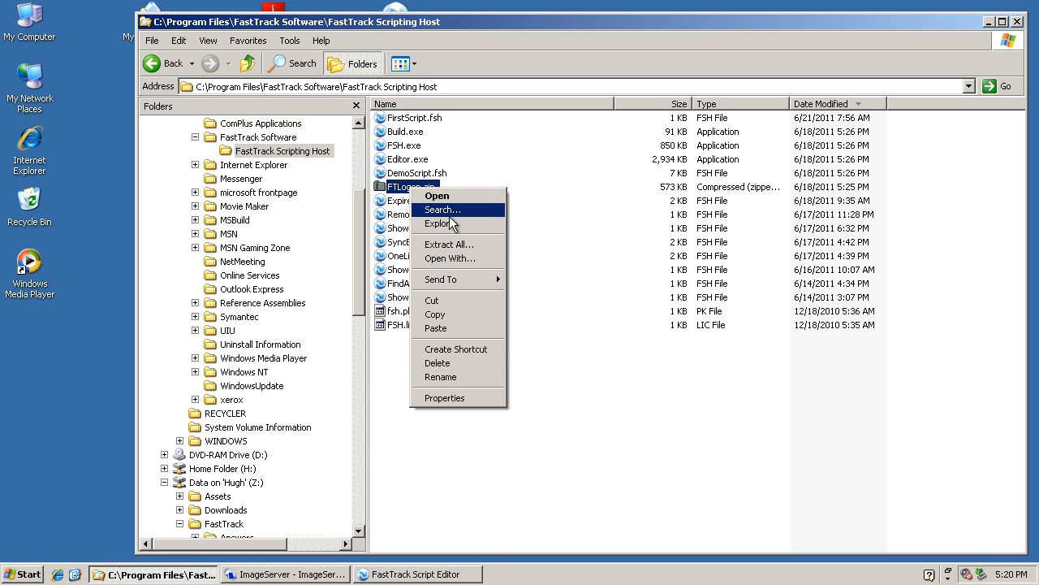
{"action": "left_click", "coordinate": [448, 249]}
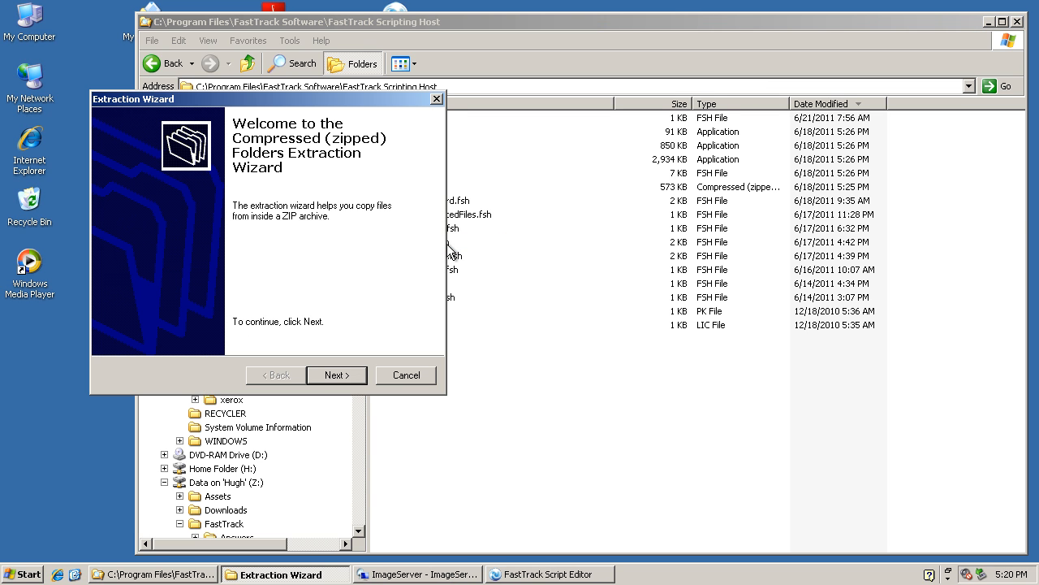
{"action": "left_click", "coordinate": [422, 376]}
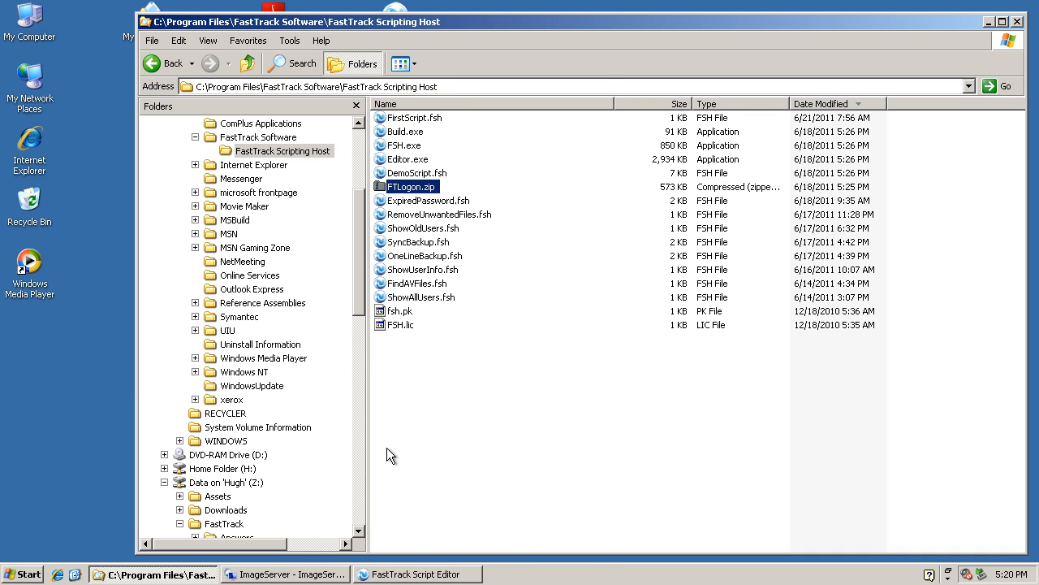
Inspect the netlogon share on Deployment, including its fshbin folder and FTLogon.exe, and minimize the window.
{"action": "left_click", "coordinate": [164, 481]}
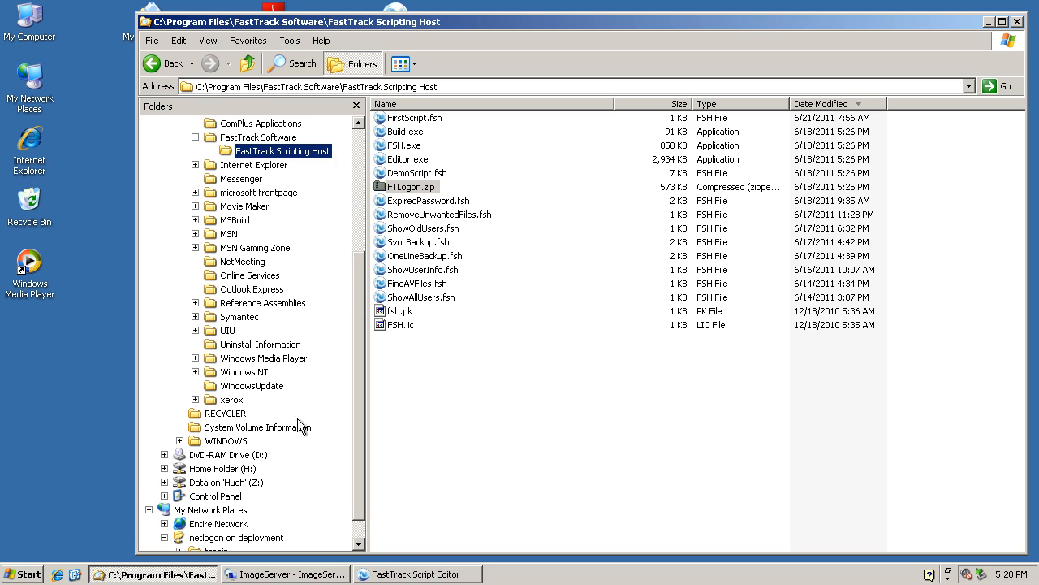
{"action": "left_click", "coordinate": [272, 538]}
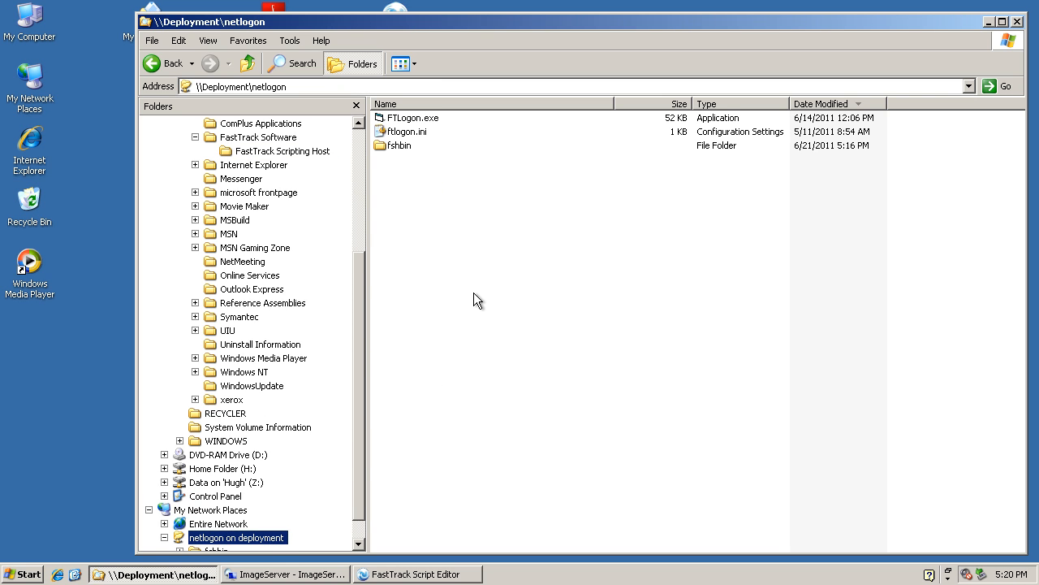
{"action": "double_click", "coordinate": [381, 146]}
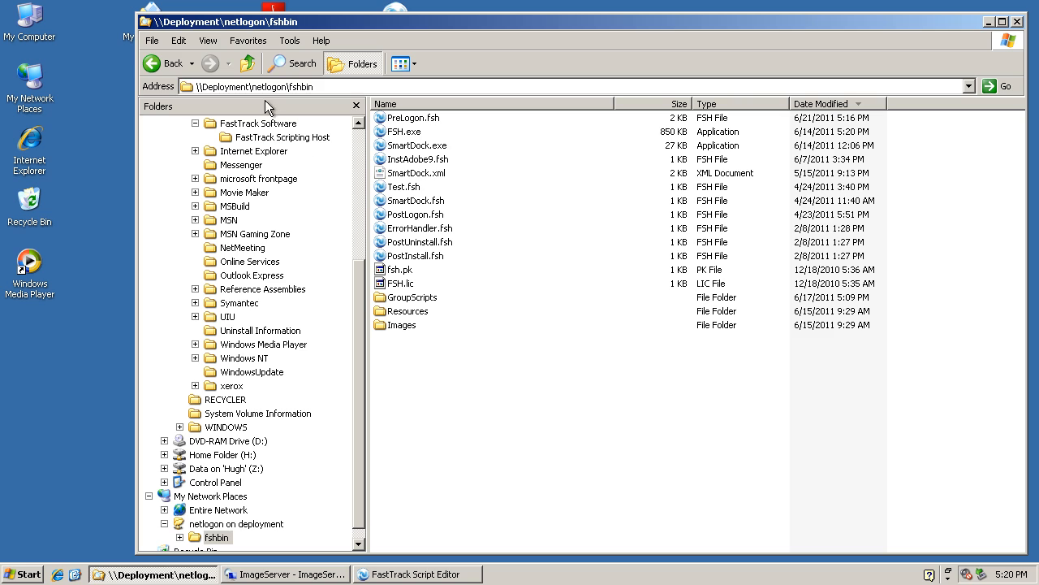
{"action": "left_click", "coordinate": [158, 59]}
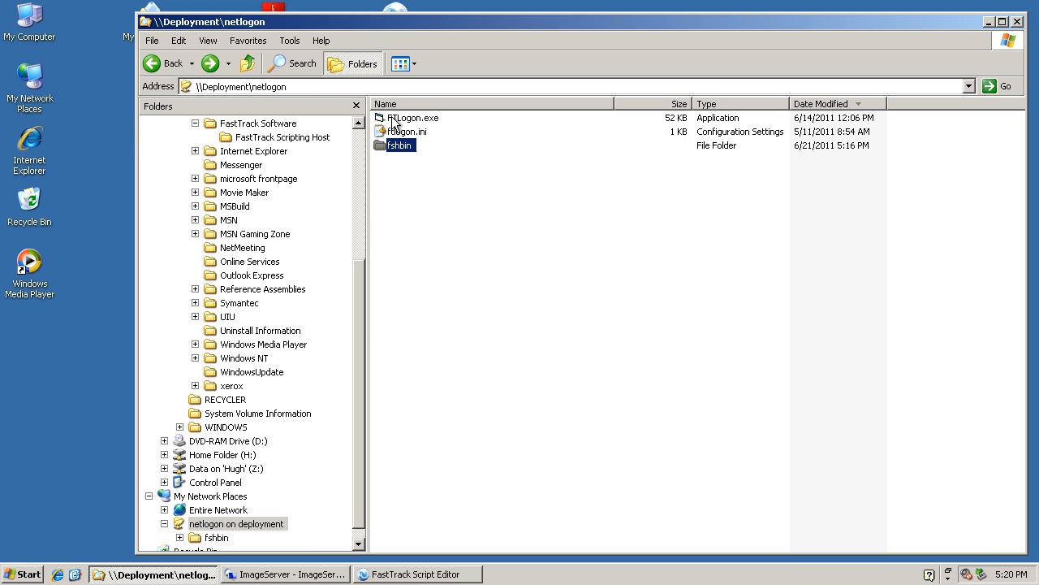
{"action": "left_click", "coordinate": [403, 120]}
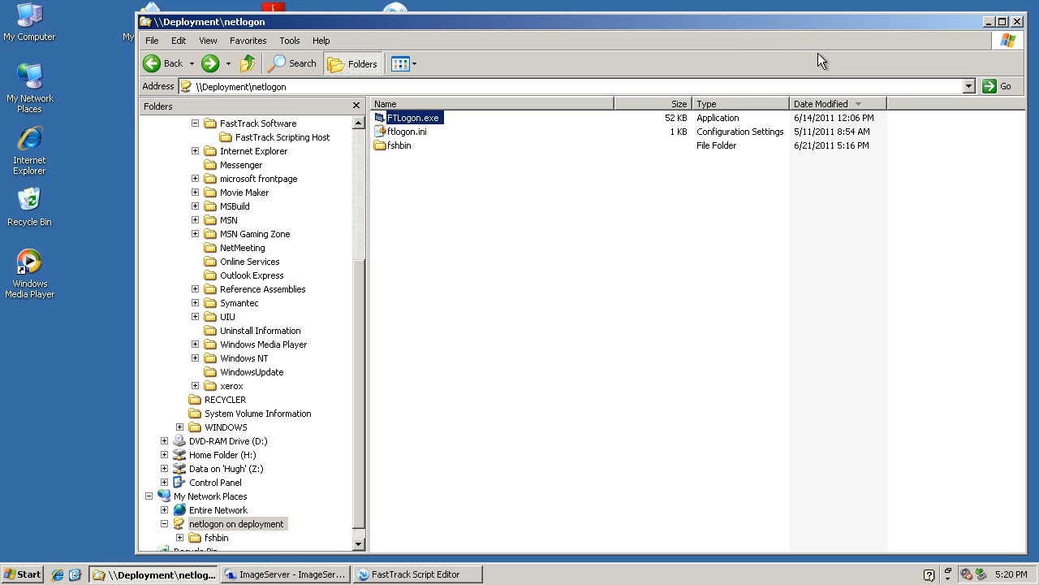
{"action": "left_click", "coordinate": [988, 23]}
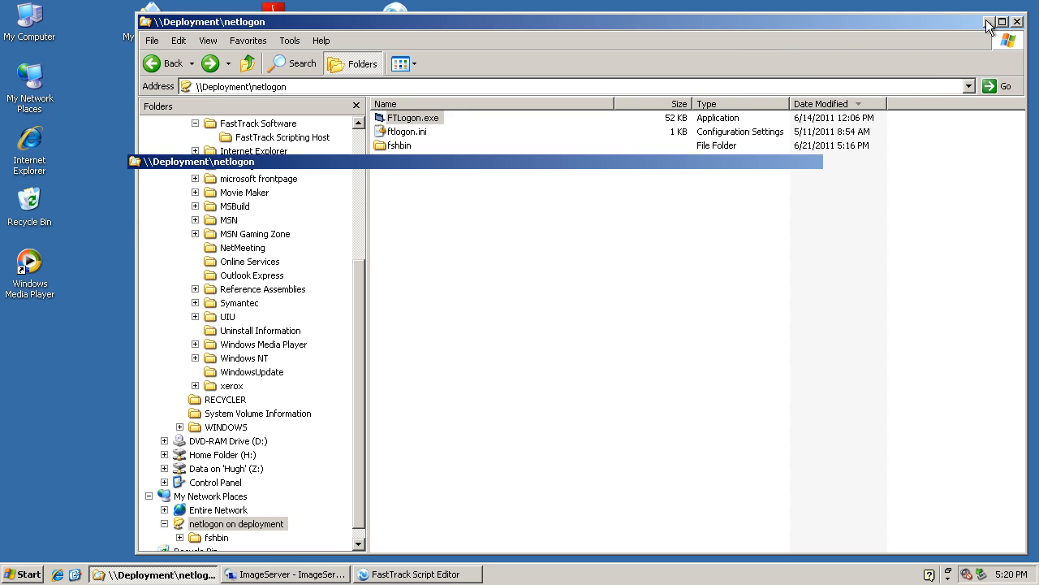
Switch to FastTrack Script Editor and browse to \\deployment\netlogon for a script file to open.
{"action": "left_click", "coordinate": [400, 575]}
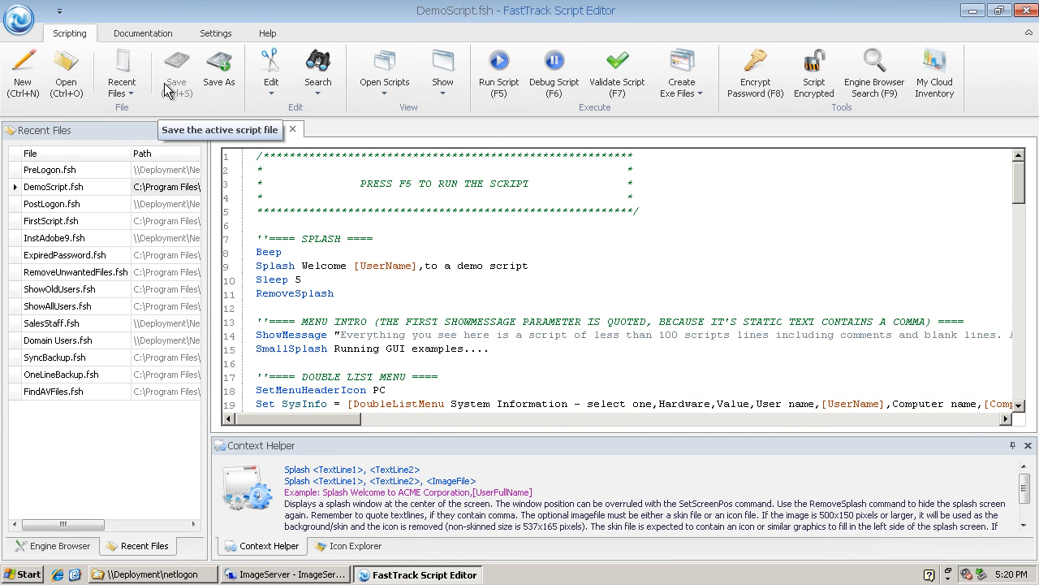
{"action": "left_click", "coordinate": [66, 69]}
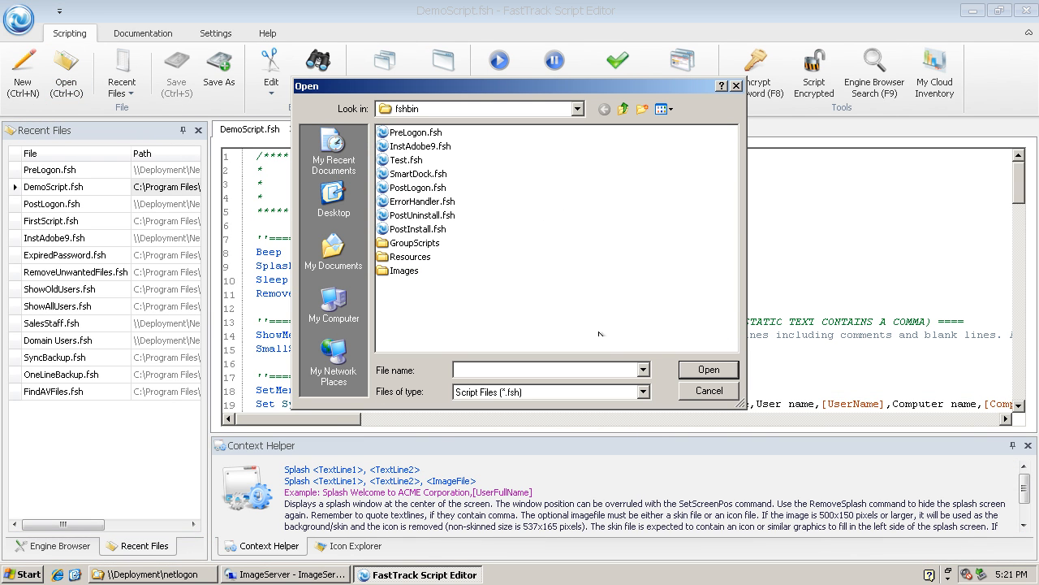
{"action": "type", "text": "\\\\n"}
{"action": "type", "text": "deployment\\"}
{"action": "type", "text": "netlogon"}
{"action": "key", "text": "Return"}
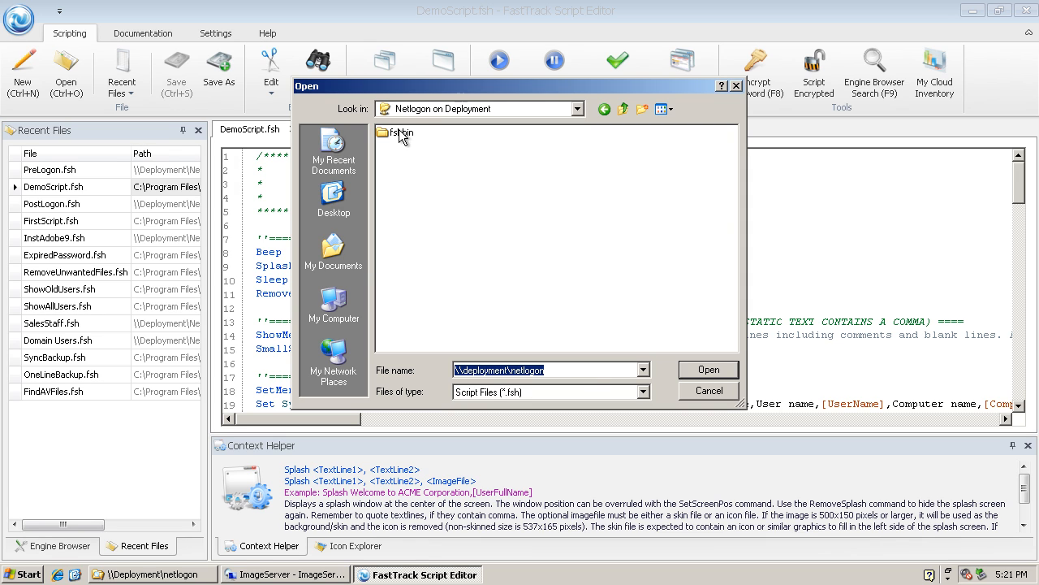
Open the PreLogon.fsh script from the fshbin folder of the netlogon share.
{"action": "double_click", "coordinate": [399, 133]}
{"action": "left_click", "coordinate": [414, 132]}
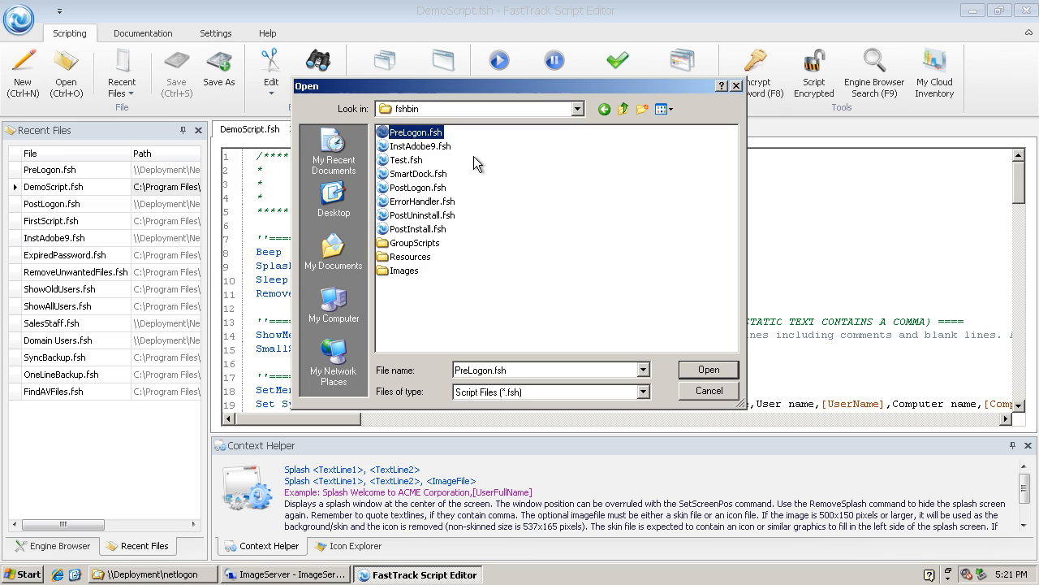
{"action": "left_click", "coordinate": [393, 187]}
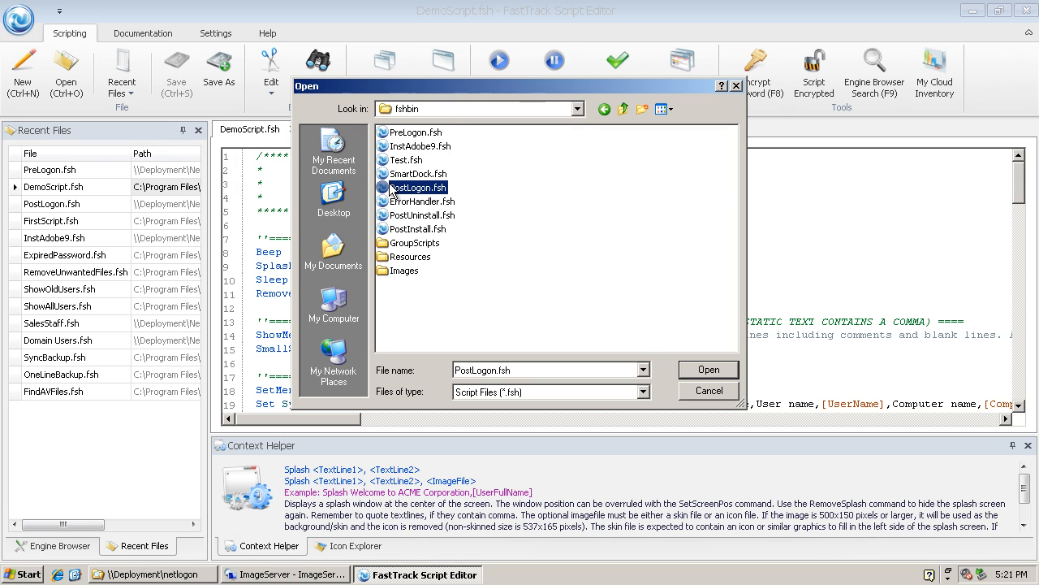
{"action": "left_click", "coordinate": [416, 132]}
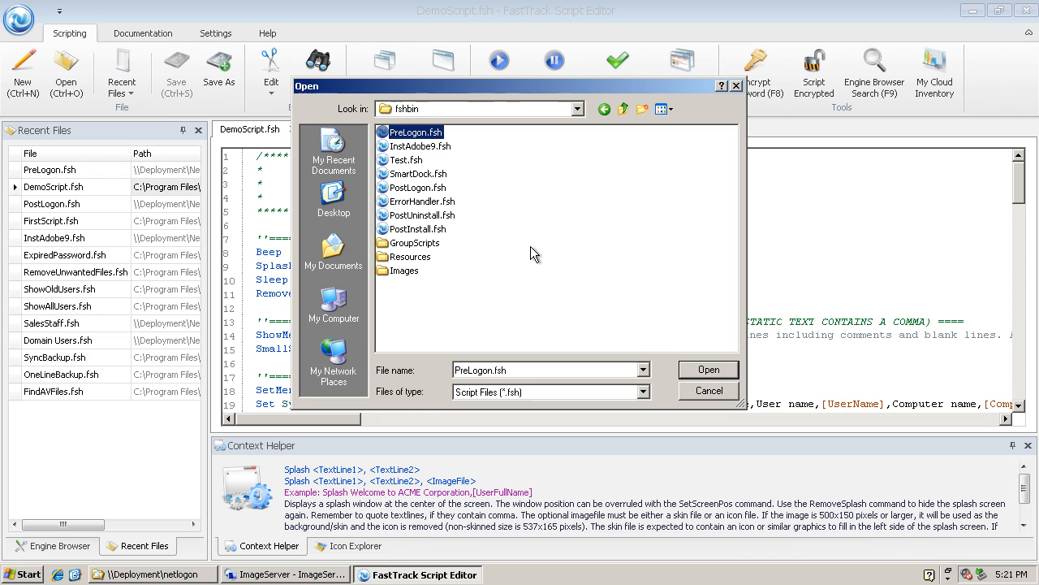
{"action": "left_click", "coordinate": [702, 367]}
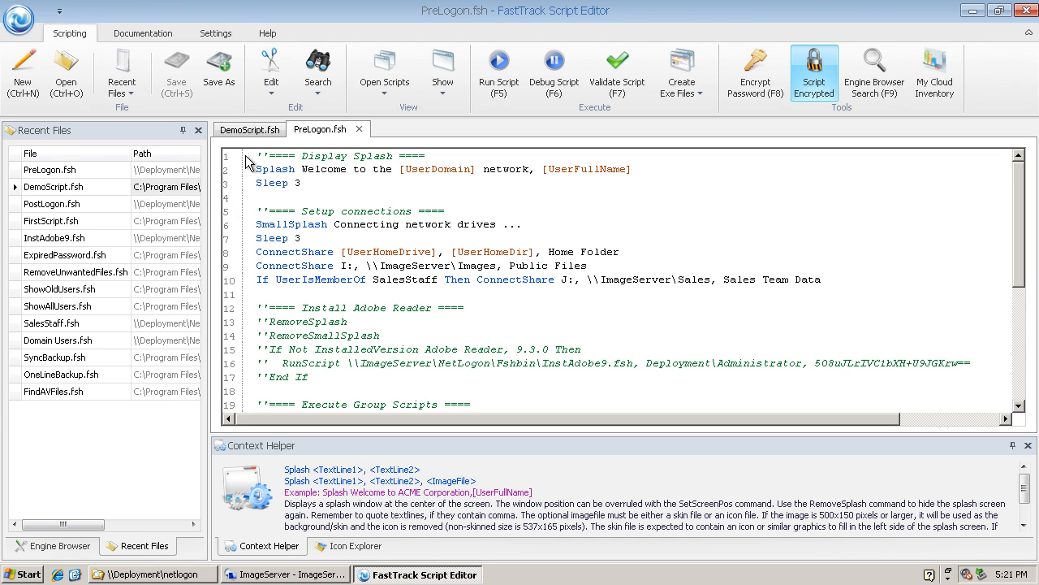
Examine the Splash, SmallSplash and Sleep commands in lines 2 to 7 of PreLogon.fsh.
{"action": "left_click", "coordinate": [276, 169]}
{"action": "double_click", "coordinate": [278, 169]}
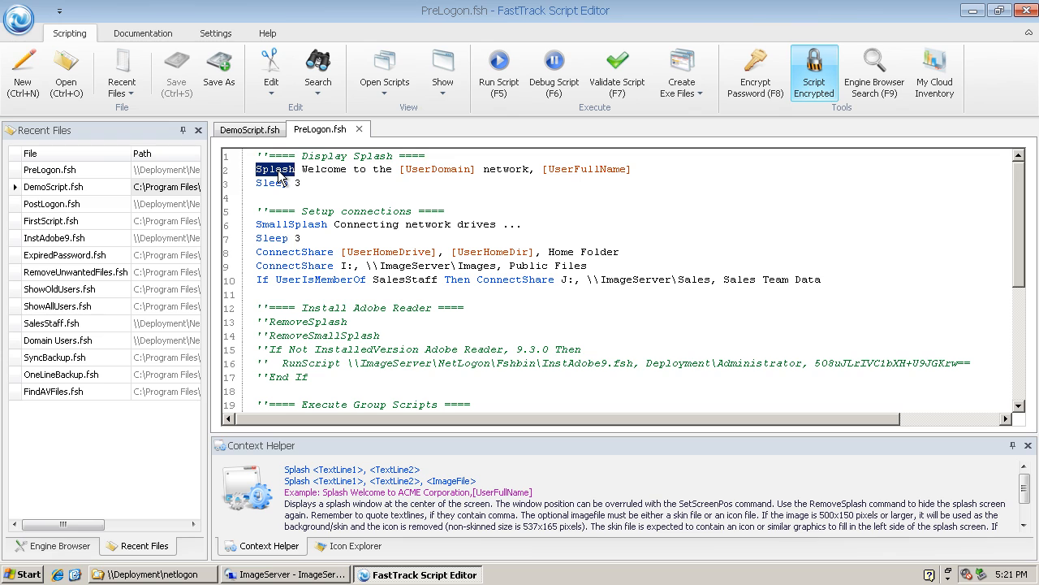
{"action": "left_click", "coordinate": [276, 183]}
{"action": "double_click", "coordinate": [277, 183]}
{"action": "left_click", "coordinate": [276, 183]}
{"action": "left_click", "coordinate": [274, 224]}
{"action": "double_click", "coordinate": [275, 224]}
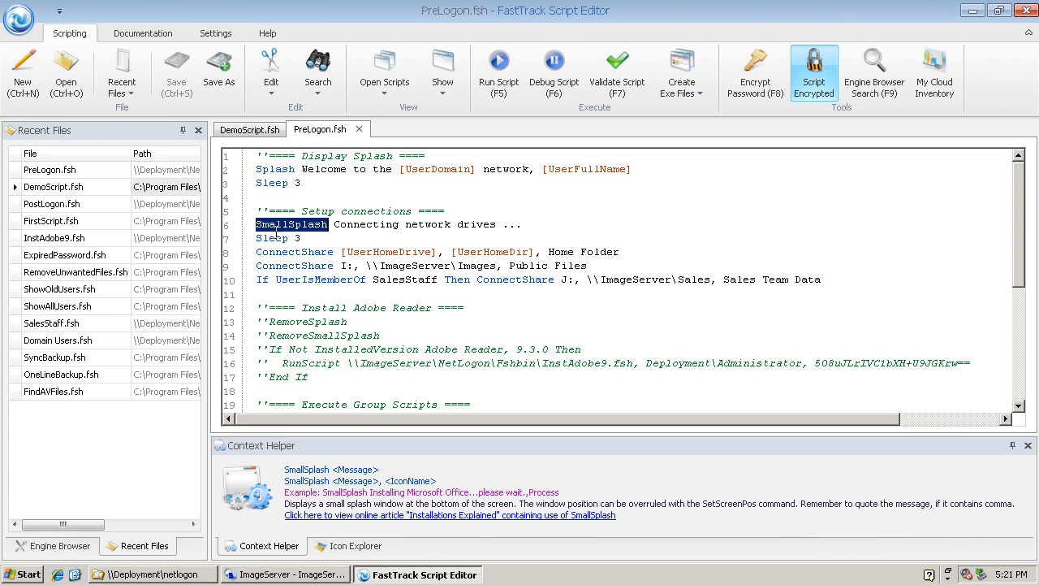
{"action": "left_click", "coordinate": [276, 238]}
{"action": "double_click", "coordinate": [275, 238]}
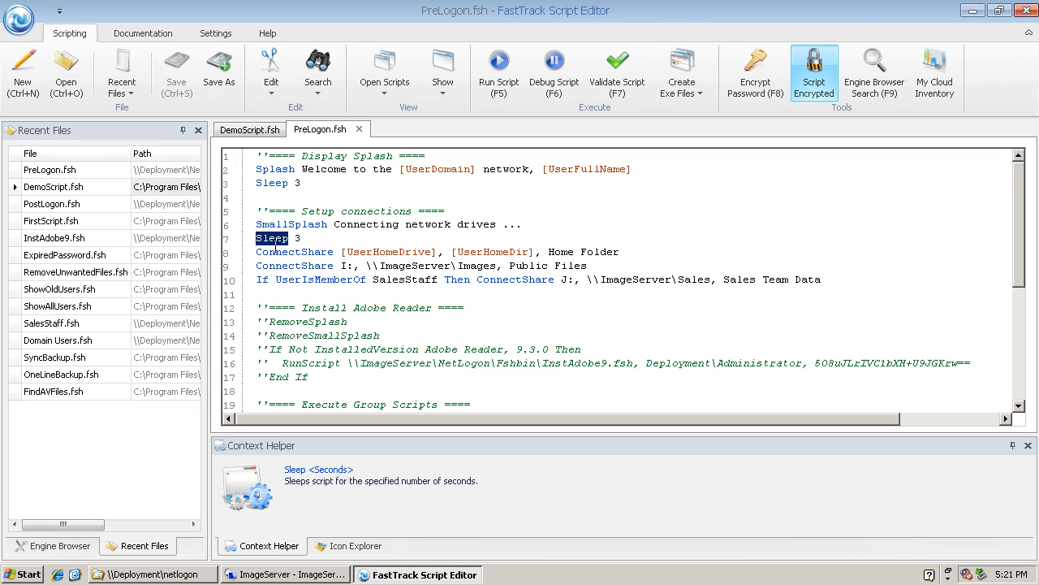
Examine the three ConnectShare lines of PreLogon.fsh, including their drive labels and the SalesStaff membership condition.
{"action": "left_click_drag", "start_coordinate": [266, 251], "coordinate": [290, 279]}
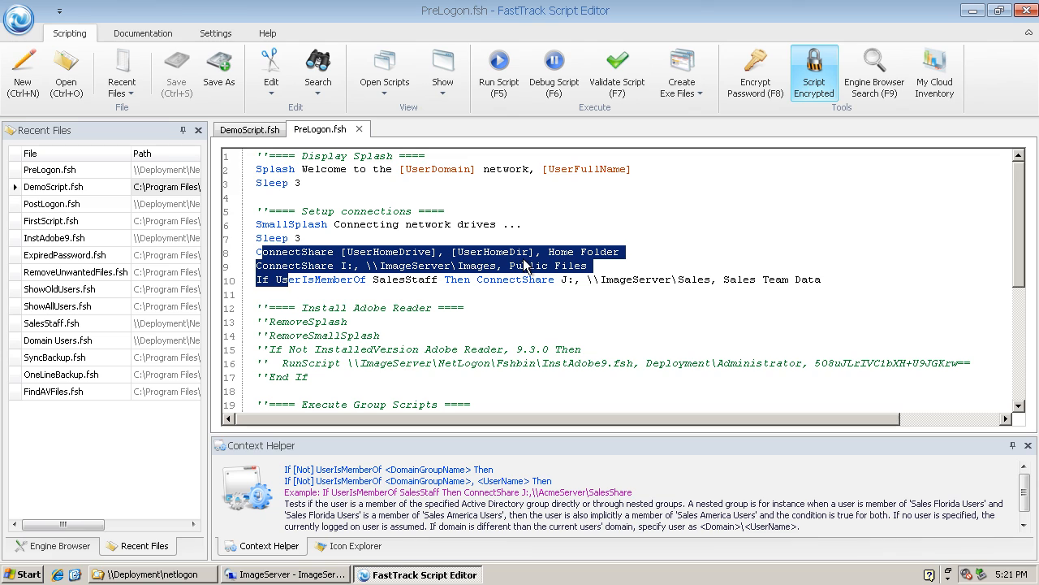
{"action": "left_click", "coordinate": [556, 250]}
{"action": "double_click", "coordinate": [559, 252]}
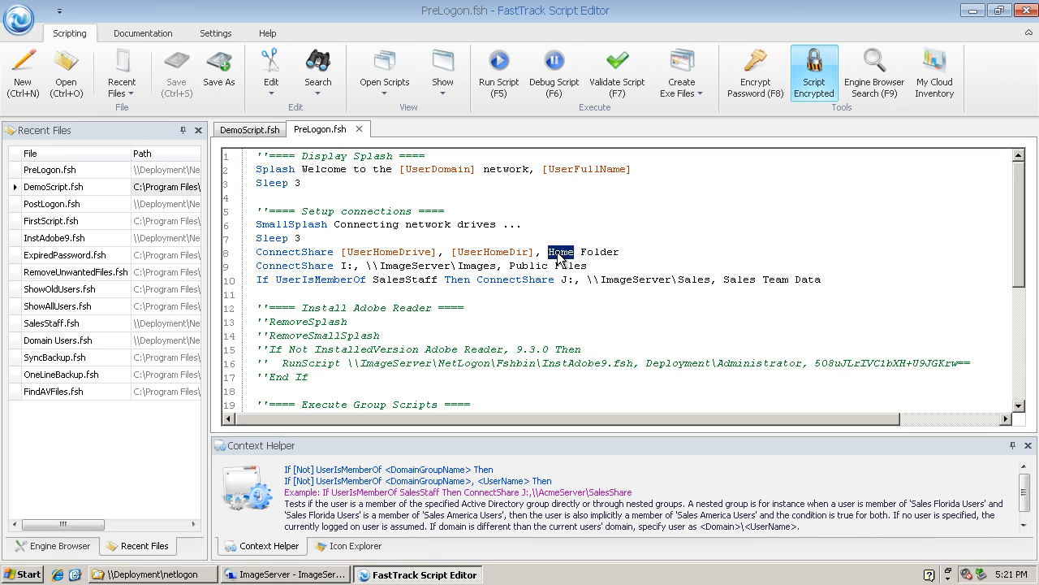
{"action": "double_click", "coordinate": [524, 265]}
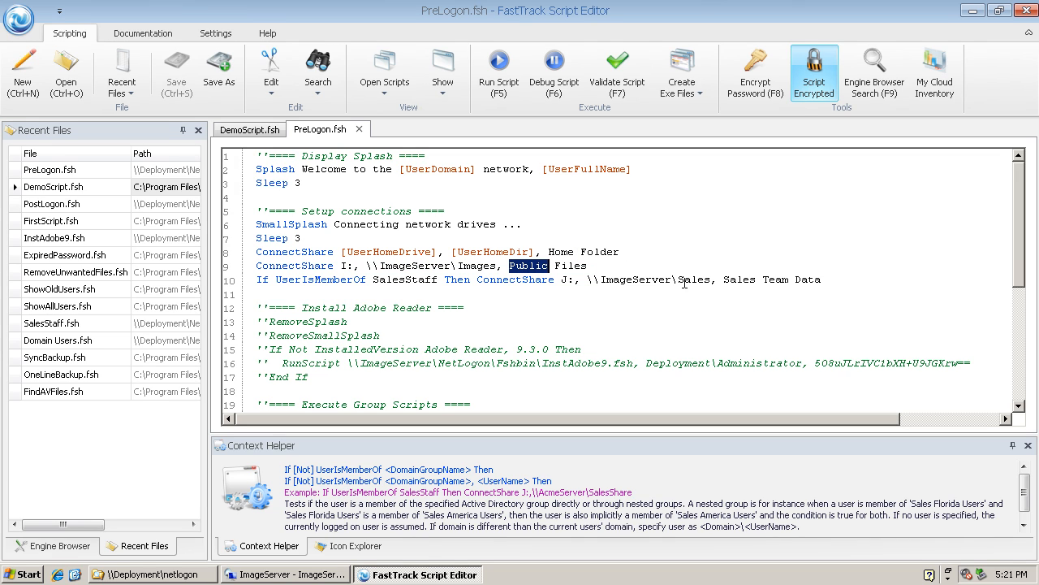
{"action": "left_click_drag", "start_coordinate": [723, 279], "coordinate": [825, 280]}
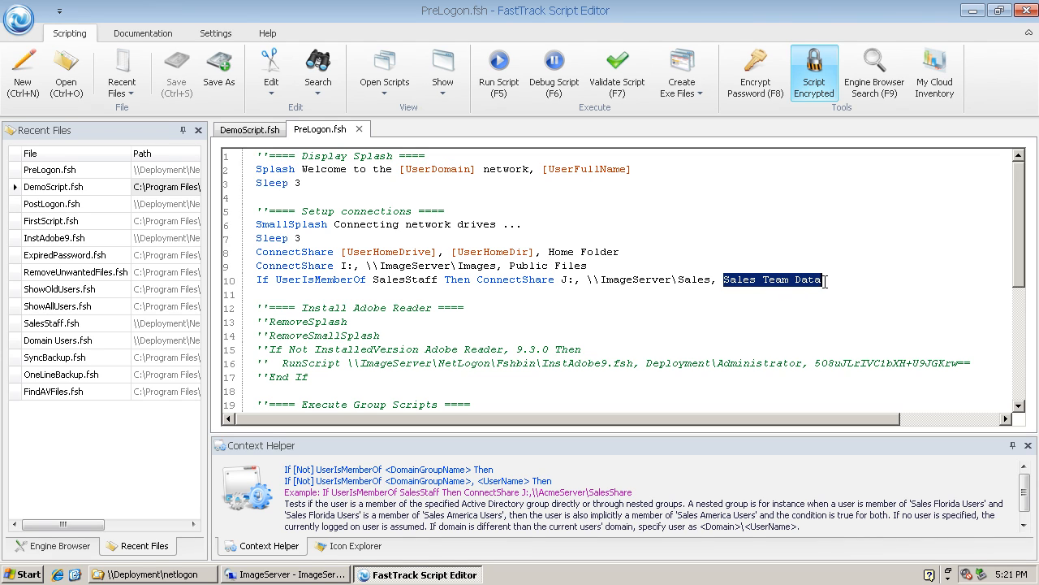
{"action": "left_click", "coordinate": [407, 280]}
{"action": "left_click", "coordinate": [271, 294]}
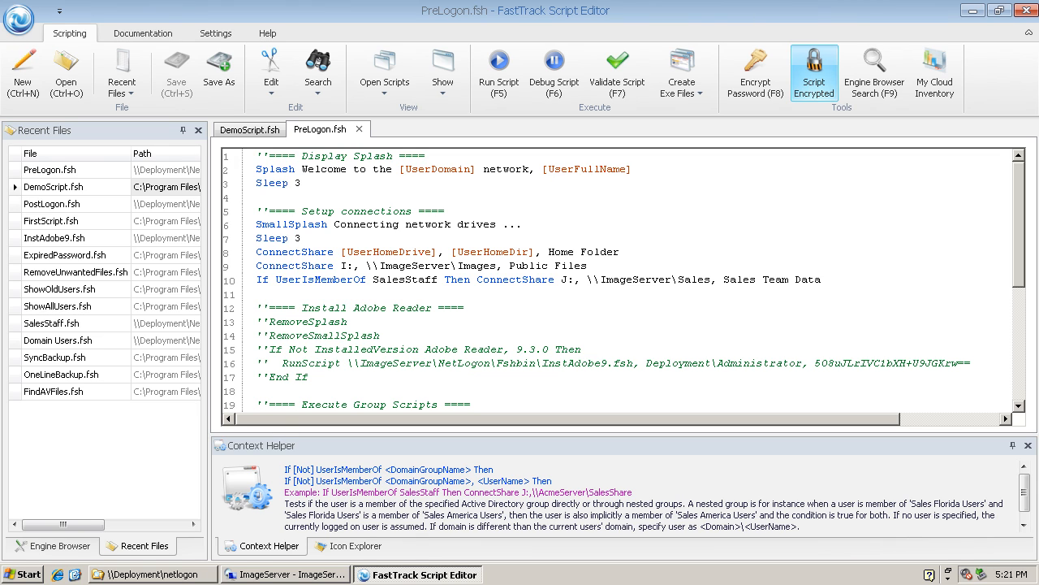
Switch to Active Directory Users and Computers on the ImageServer remote desktop and set the highlighted user's logon script to FTLogon.exe.
{"action": "left_click", "coordinate": [277, 574]}
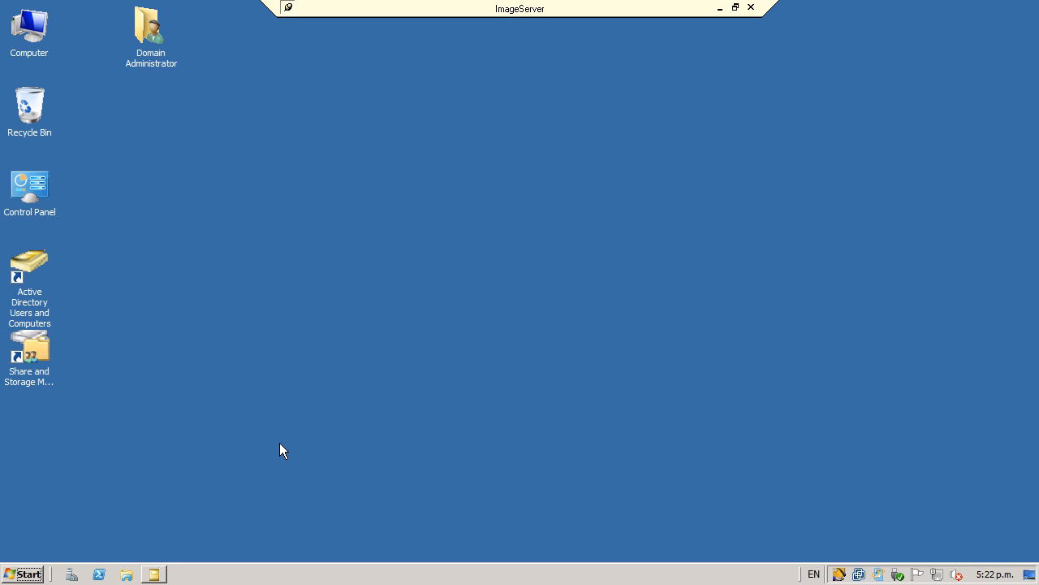
{"action": "left_click", "coordinate": [154, 575]}
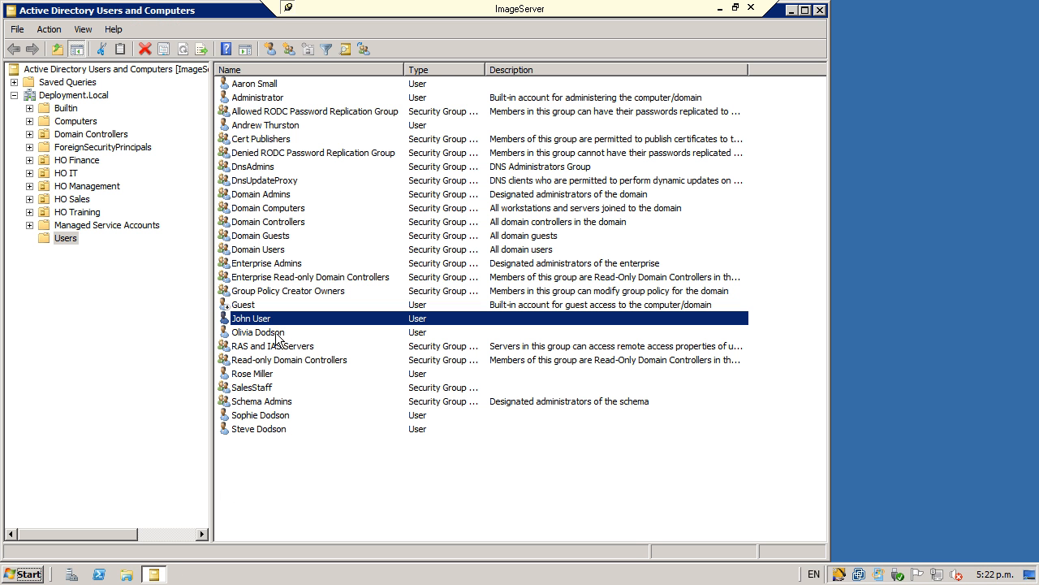
{"action": "double_click", "coordinate": [257, 321]}
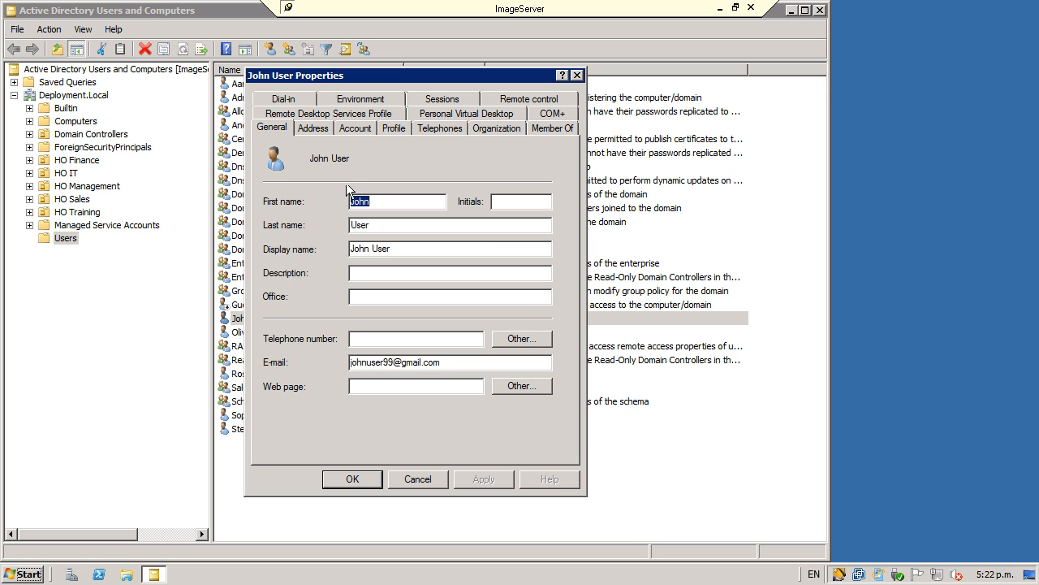
{"action": "left_click", "coordinate": [393, 128]}
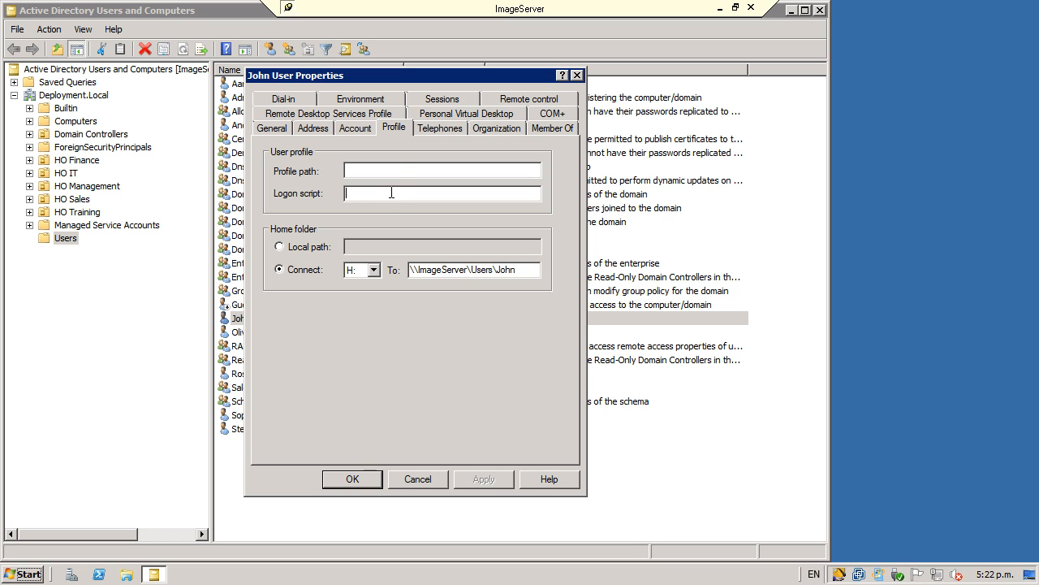
{"action": "type", "text": "FTLogon.exe"}
Check the user's SalesStaff group membership, save the account properties, and minimize the ImageServer remote desktop.
{"action": "left_click", "coordinate": [555, 128]}
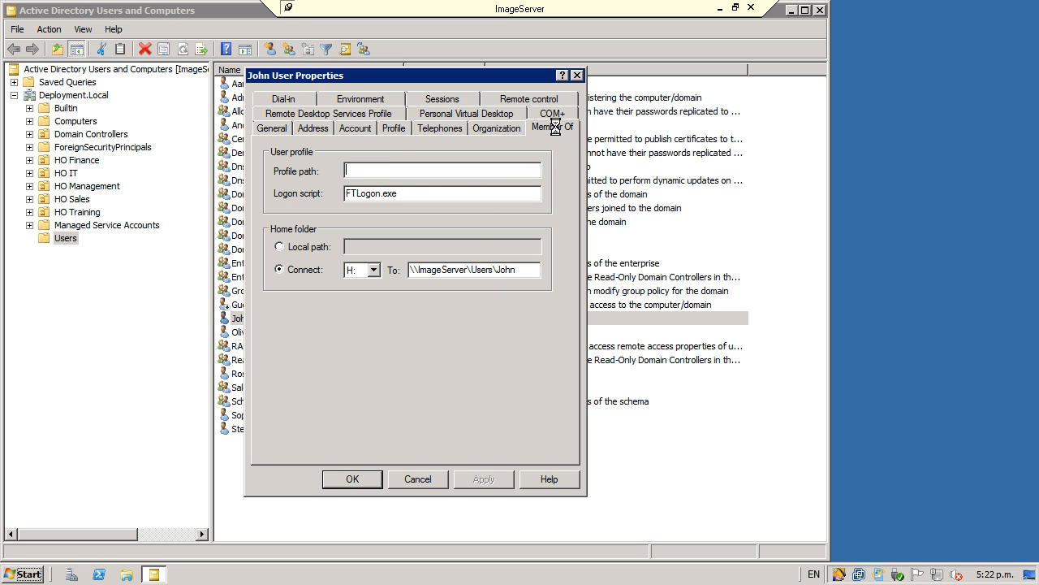
{"action": "left_click", "coordinate": [291, 198]}
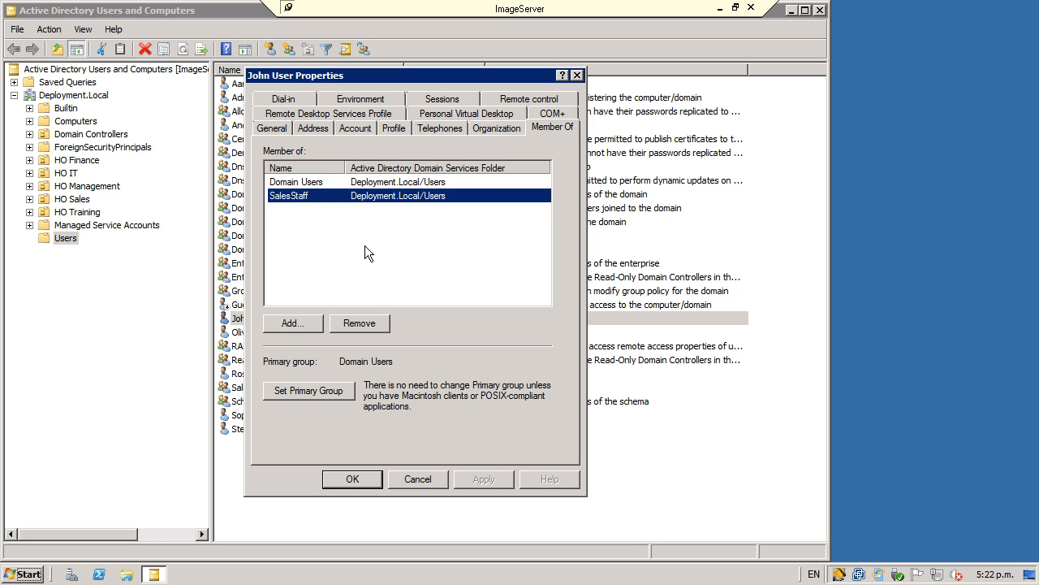
{"action": "left_click", "coordinate": [388, 130]}
{"action": "left_click", "coordinate": [417, 200]}
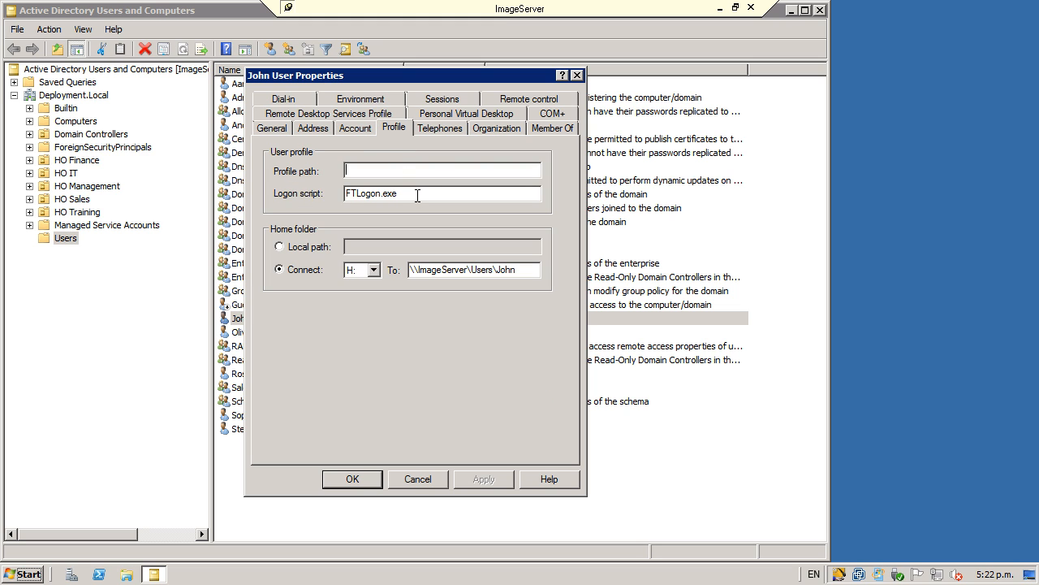
{"action": "left_click", "coordinate": [353, 479]}
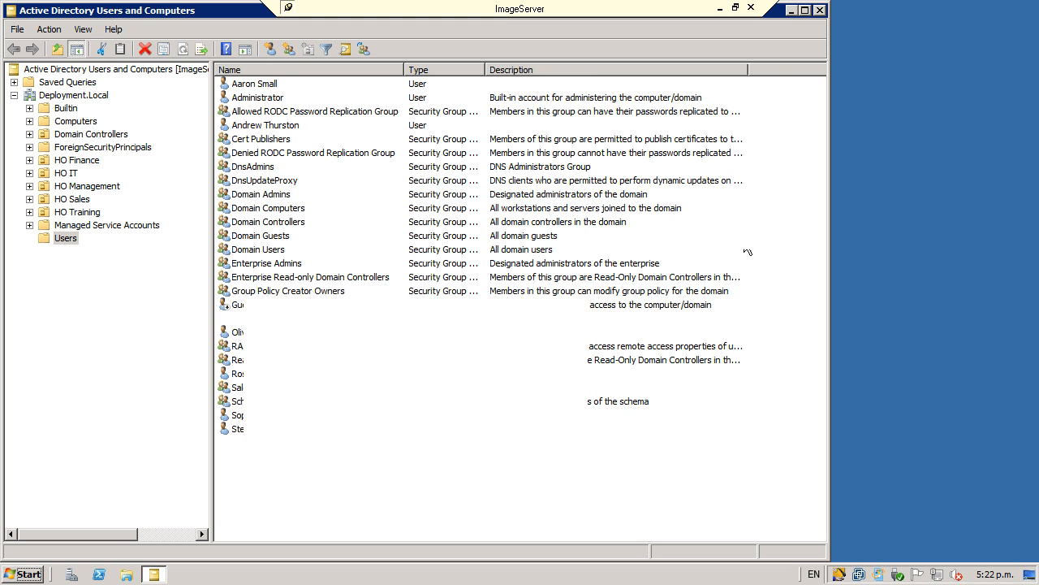
{"action": "left_click", "coordinate": [721, 9]}
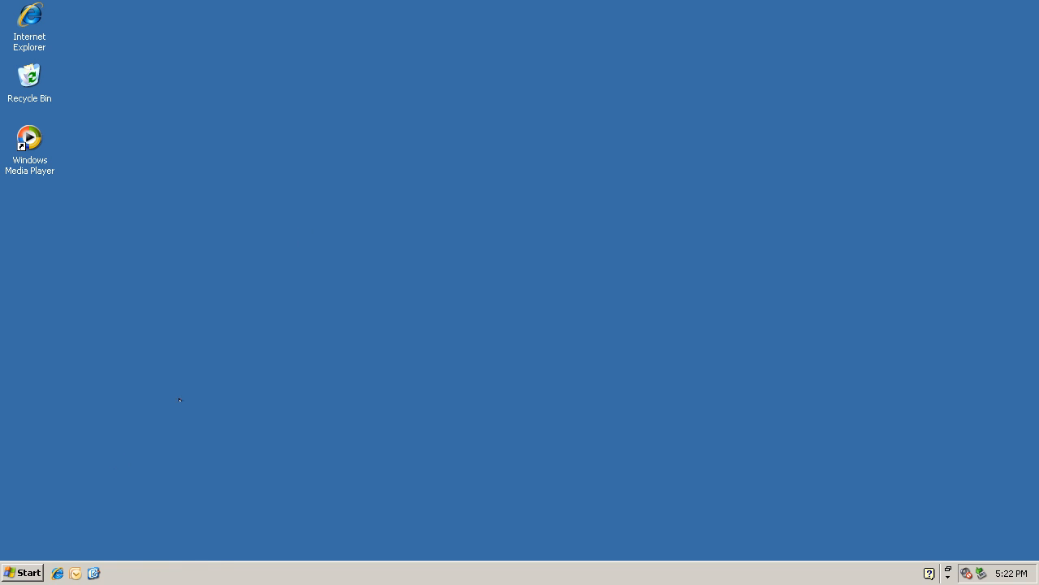
Log off Windows and log back on to the domain user account with the account password.
{"action": "left_click", "coordinate": [23, 573]}
{"action": "left_click", "coordinate": [186, 548]}
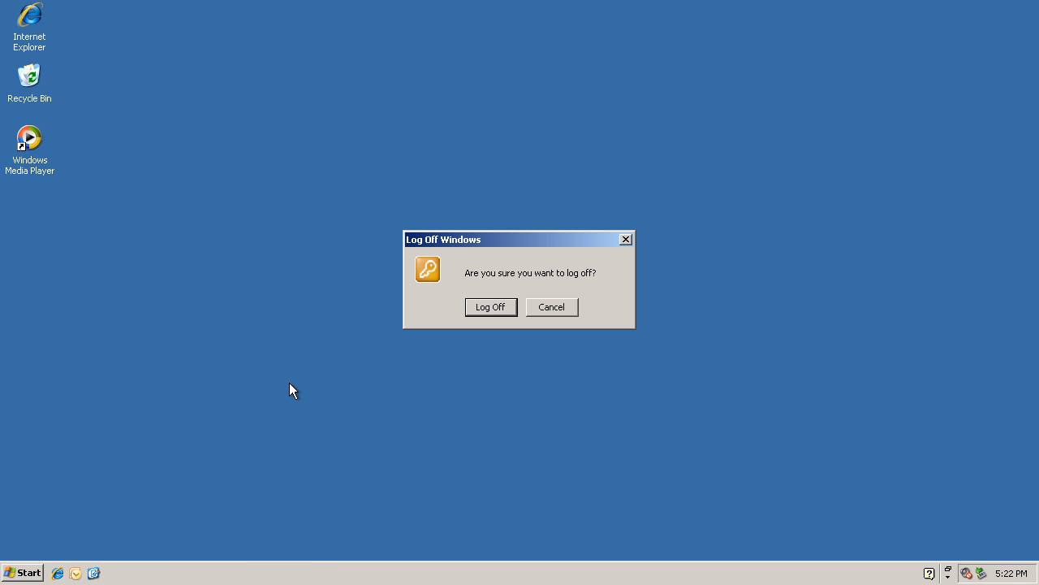
{"action": "left_click", "coordinate": [484, 308]}
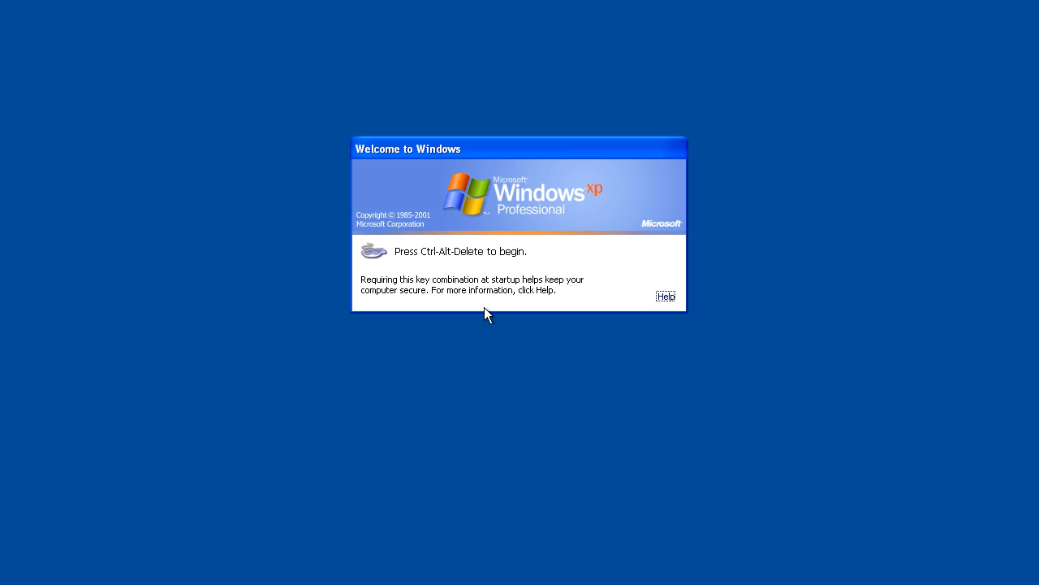
{"action": "key", "text": "ctrl+alt+Delete"}
{"action": "type", "text": "********"}
{"action": "key", "text": "Return"}
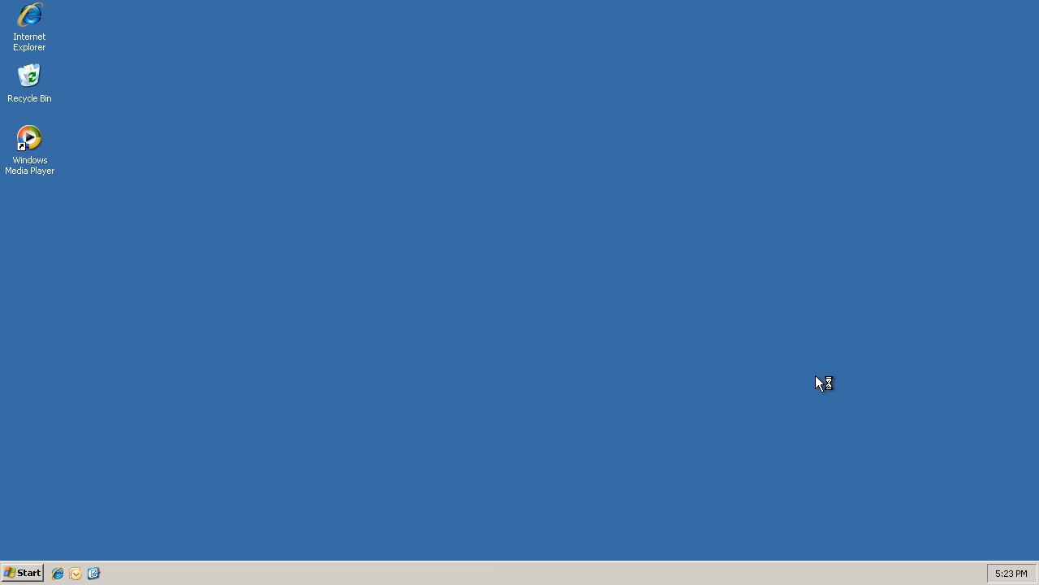
Explore My Computer and check the mapped network drives Home Folder (H:), Public Files (I:) and Sales Team Data (J:).
{"action": "left_click", "coordinate": [23, 573]}
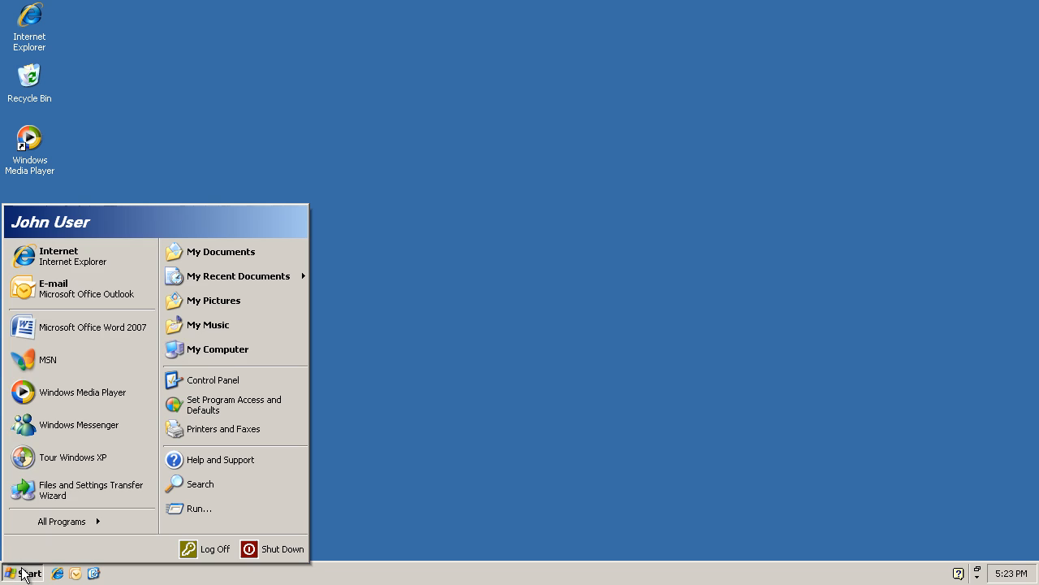
{"action": "right_click", "coordinate": [223, 353]}
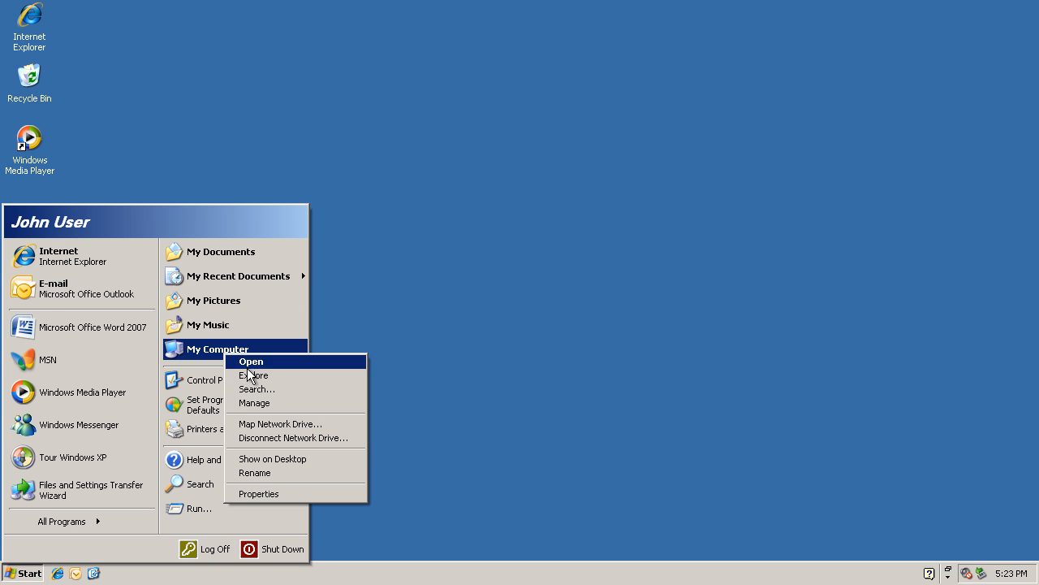
{"action": "left_click", "coordinate": [252, 374]}
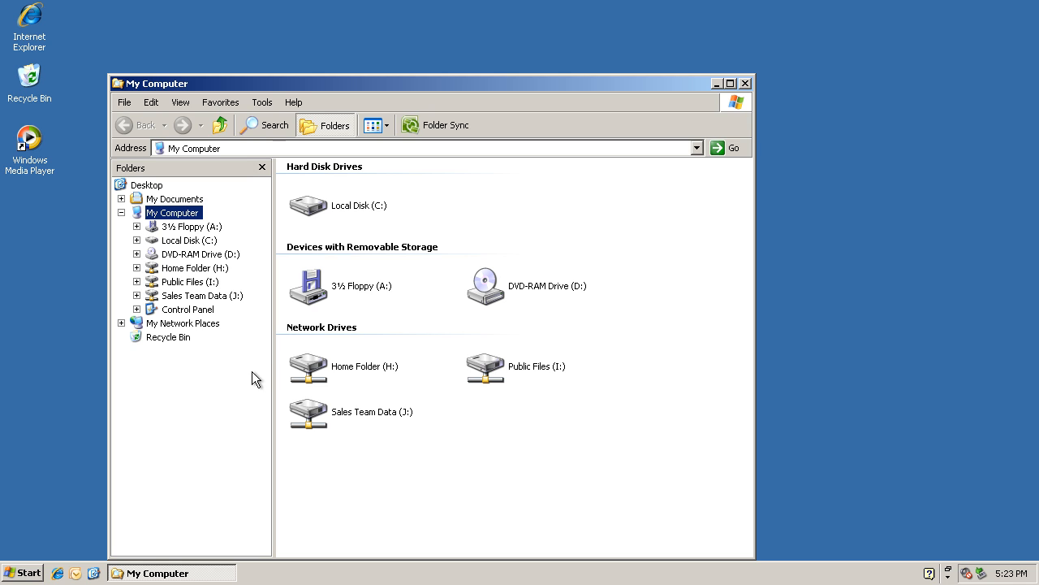
{"action": "left_click", "coordinate": [305, 370]}
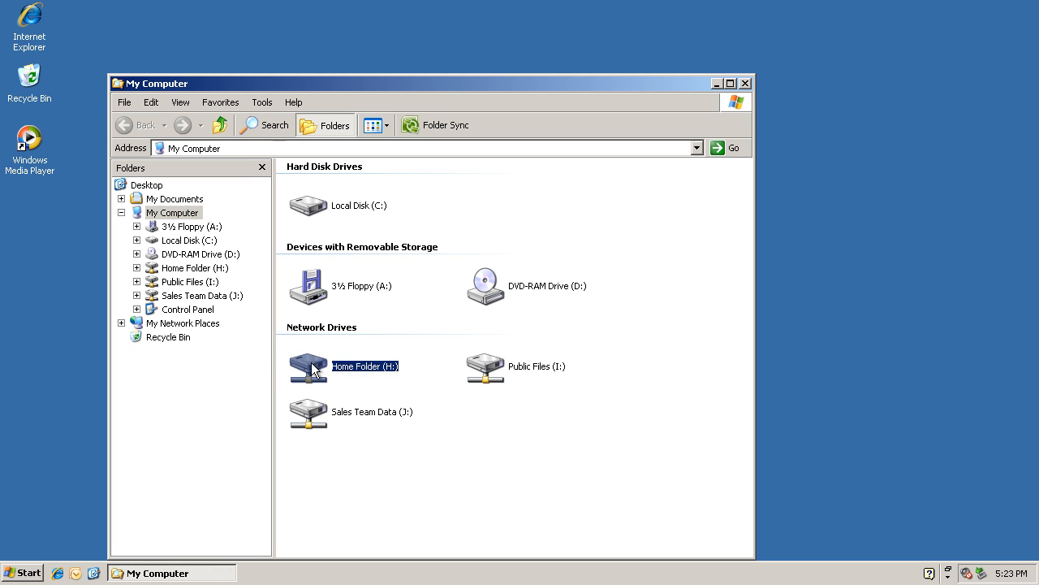
{"action": "left_click", "coordinate": [505, 369]}
{"action": "left_click", "coordinate": [305, 416]}
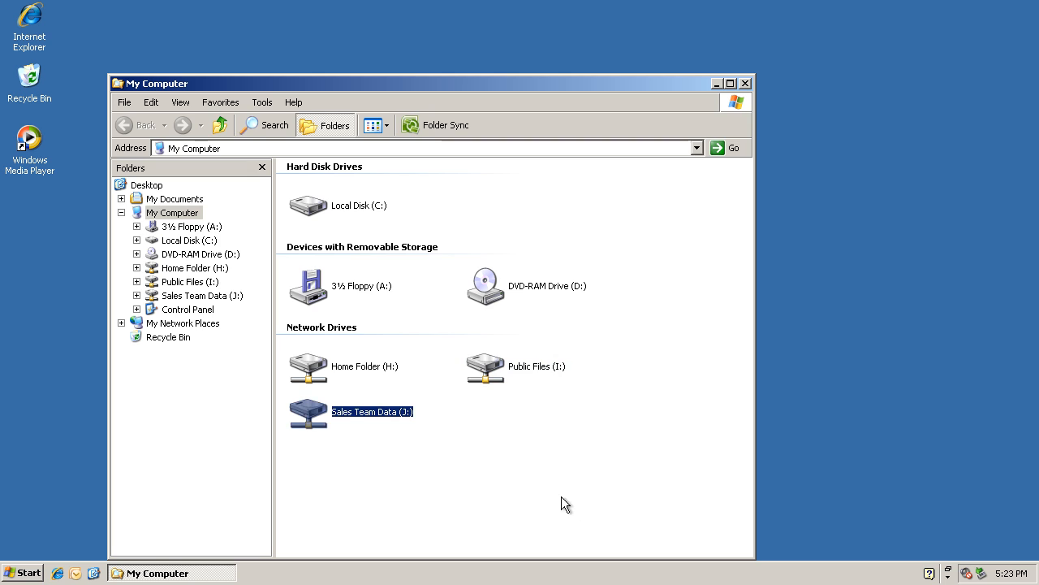
{"action": "left_click", "coordinate": [478, 471]}
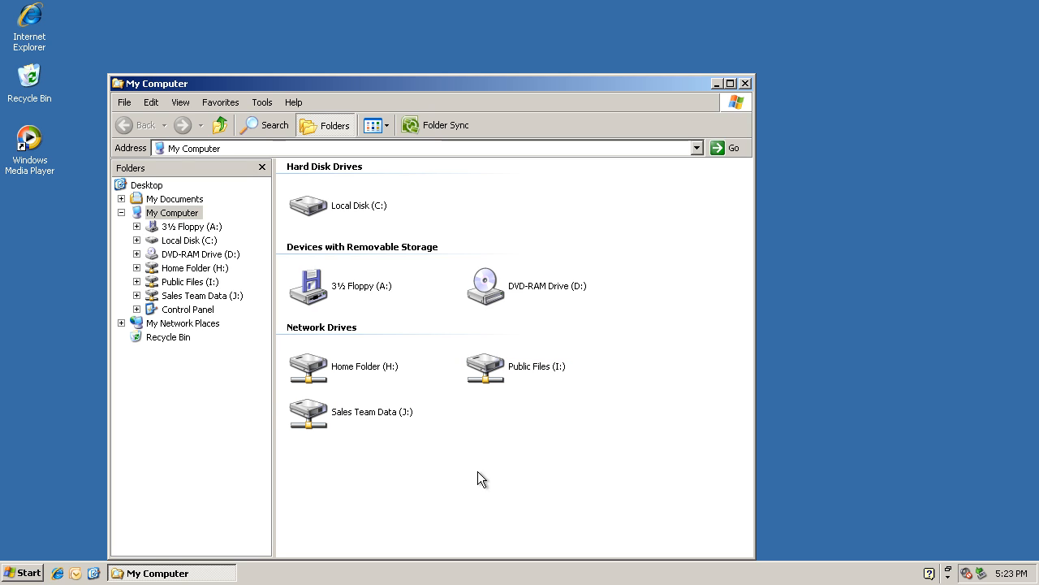